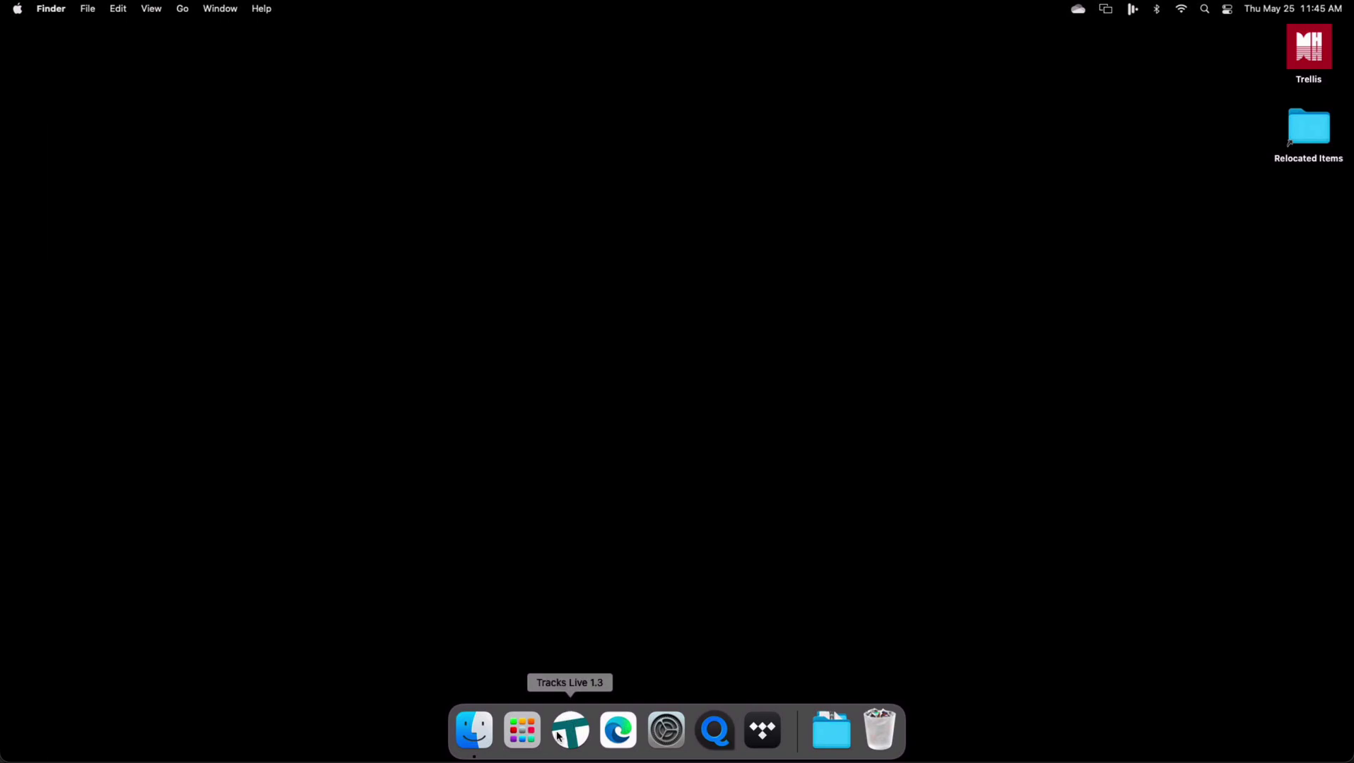
- Open Launchpad to browse the installed applications, then close it
left_click(522, 730)
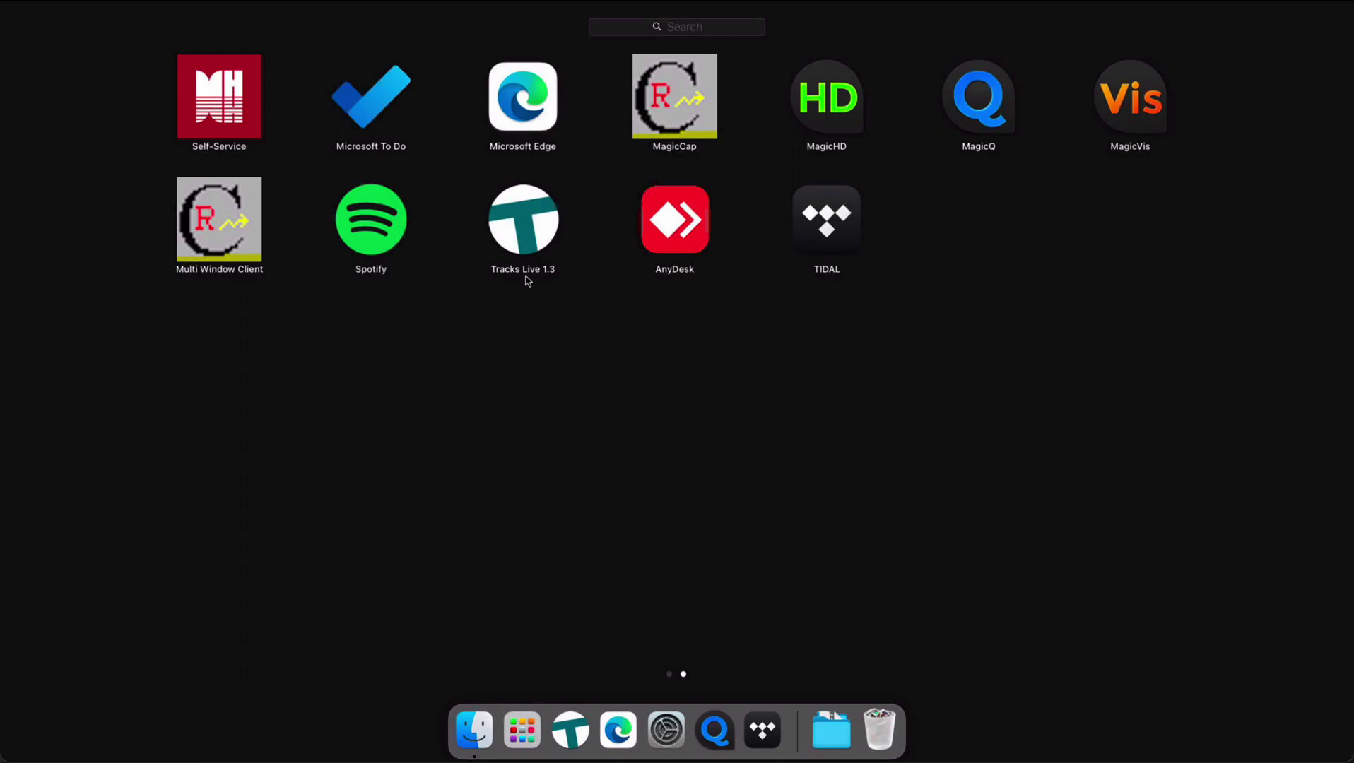
left_click(605, 568)
- Launch Tracks Live 1.3 from the Dock and open the Recording 052523 template as a new session
left_click(576, 731)
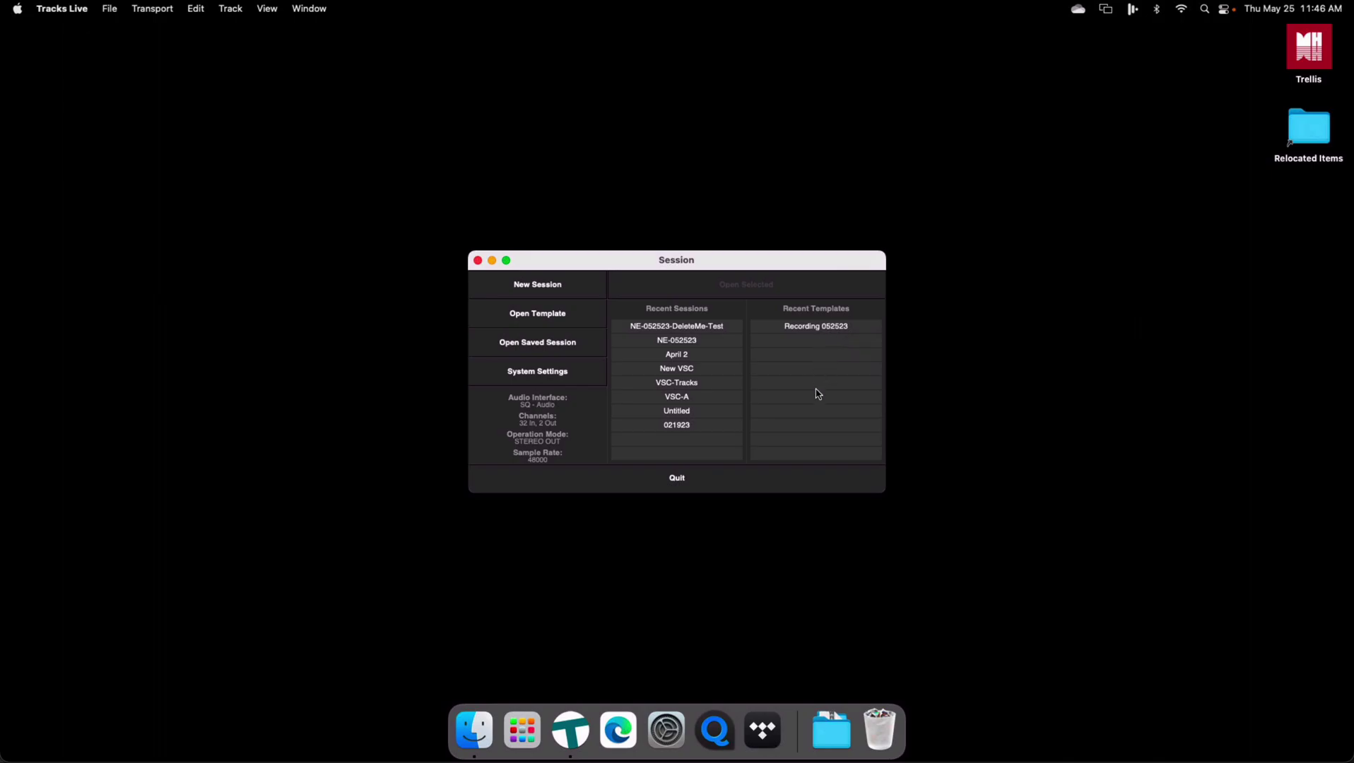
left_click(809, 330)
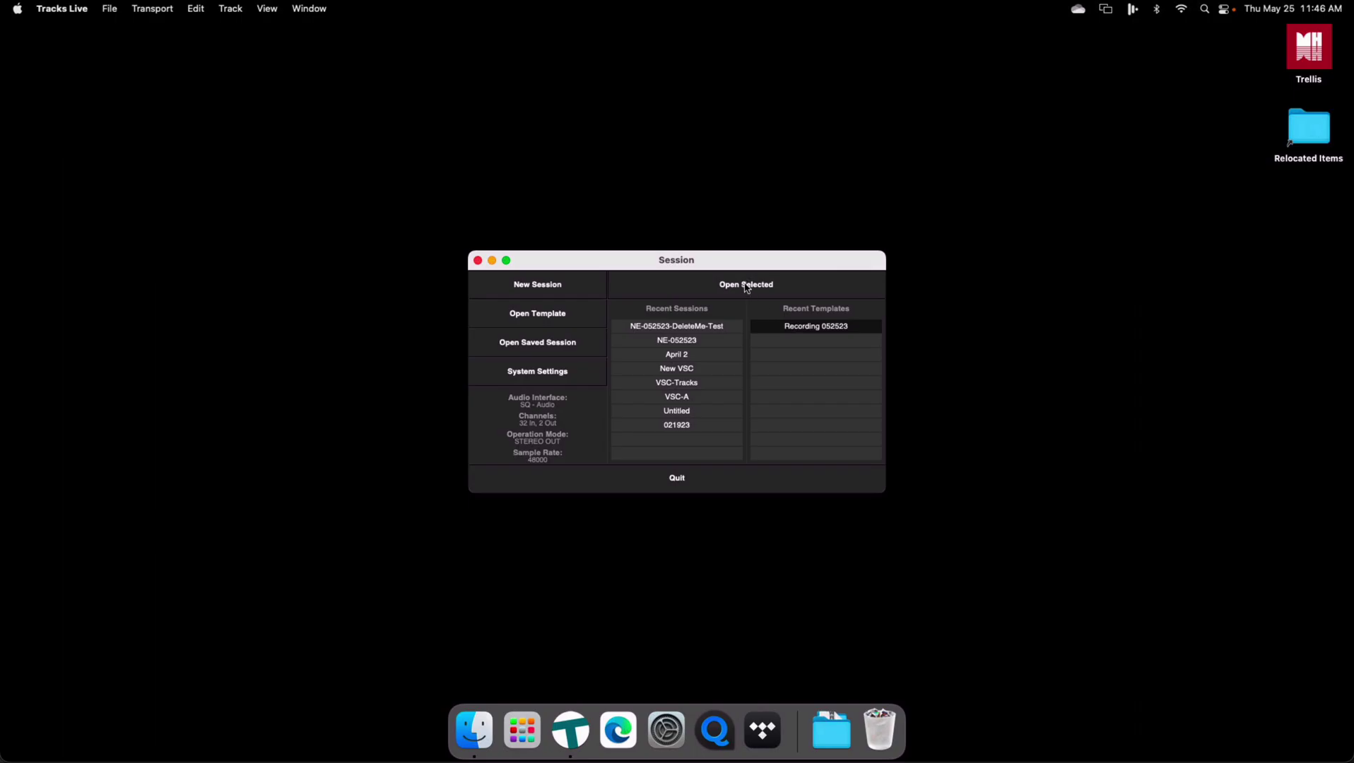
double_click(818, 334)
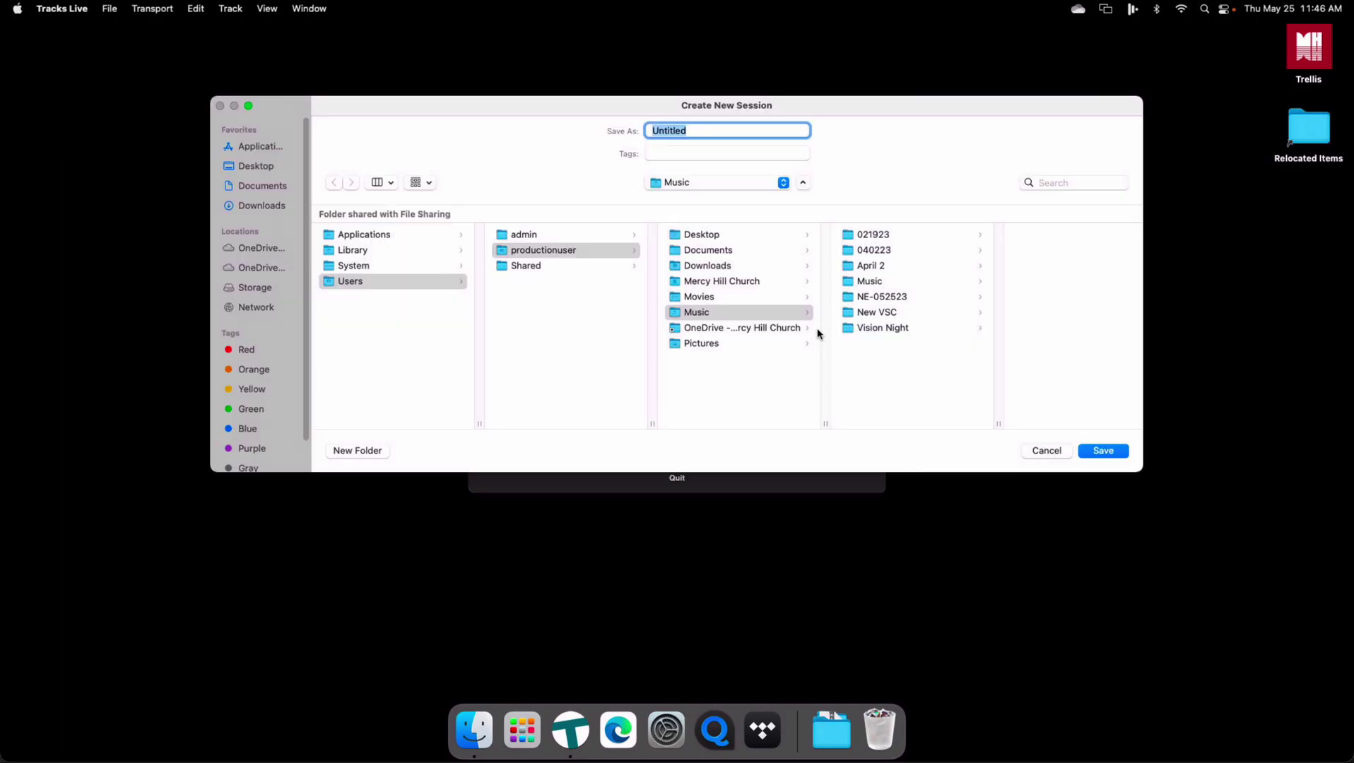
- Point the save location to the Storage drive on the Northeast Lighting computer
left_click(783, 184)
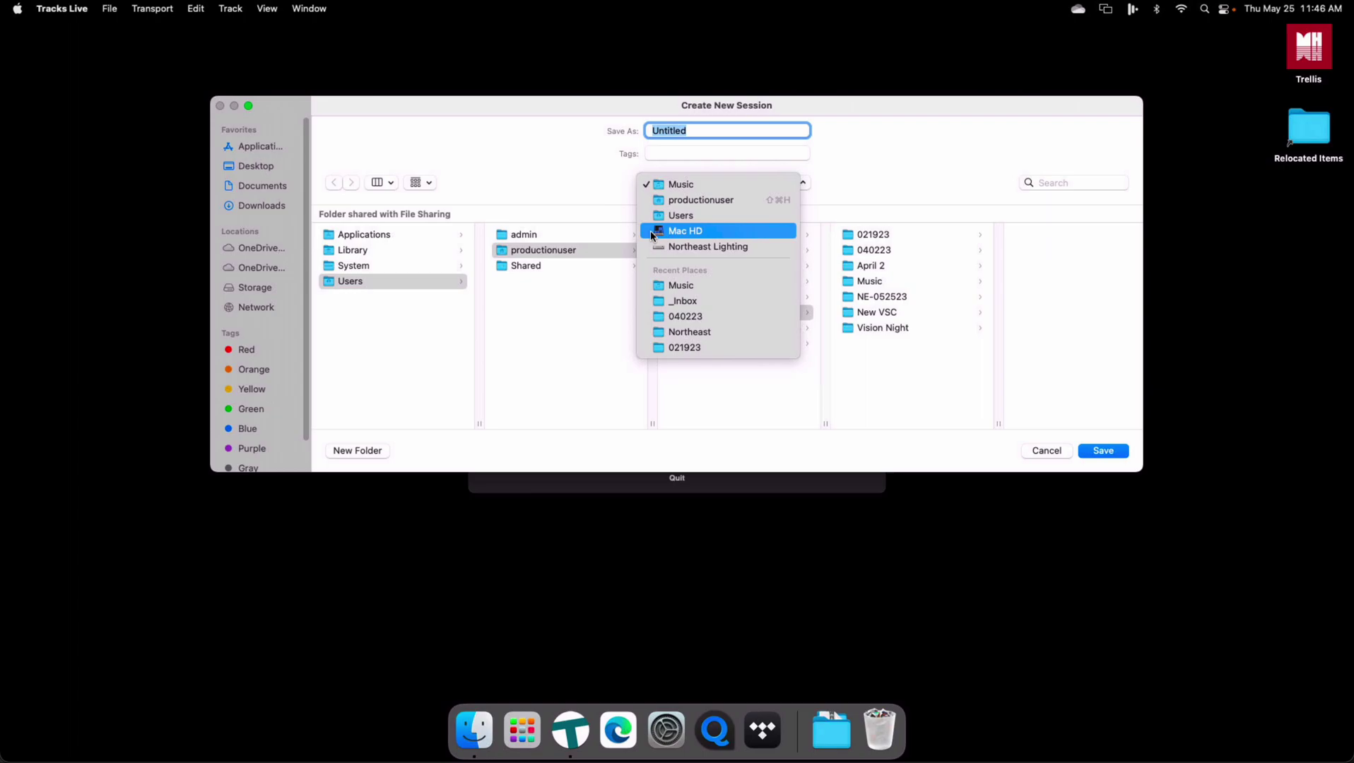
left_click(684, 247)
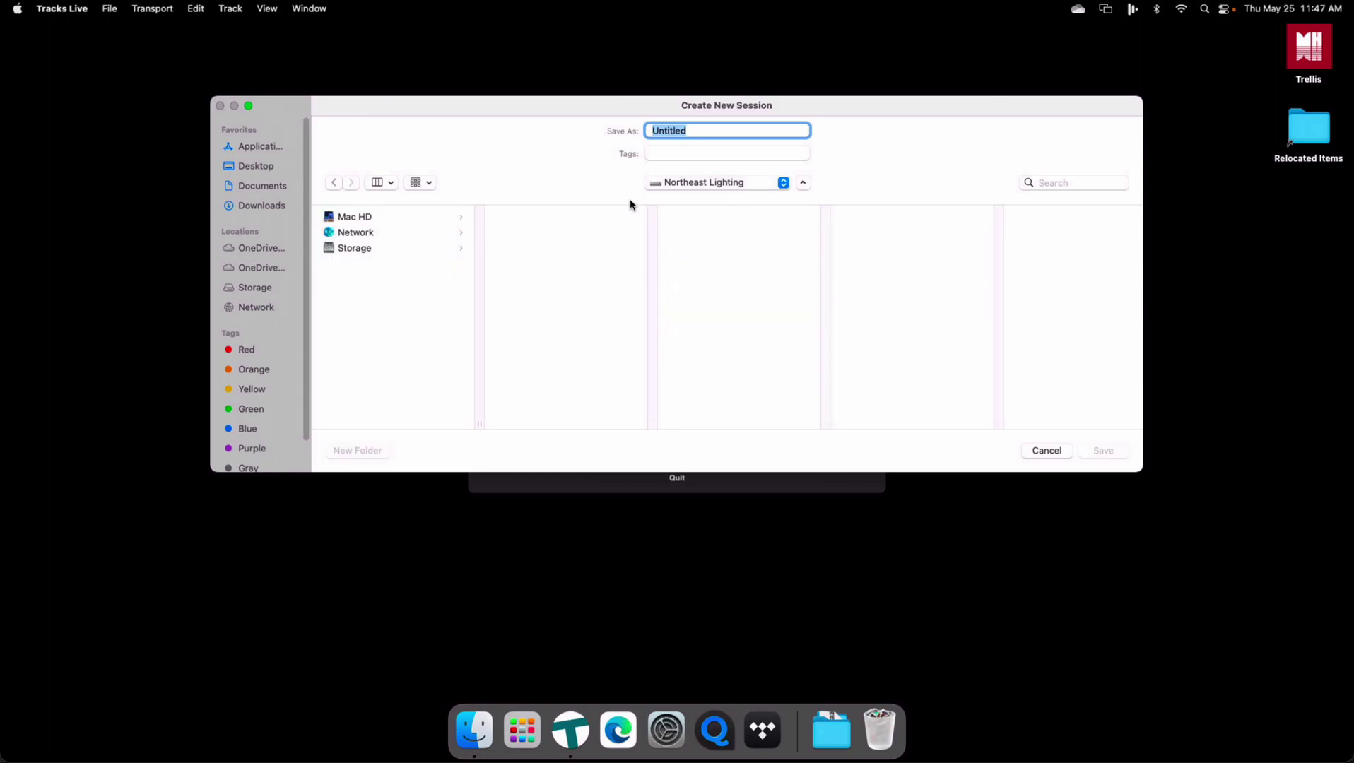
left_click(356, 249)
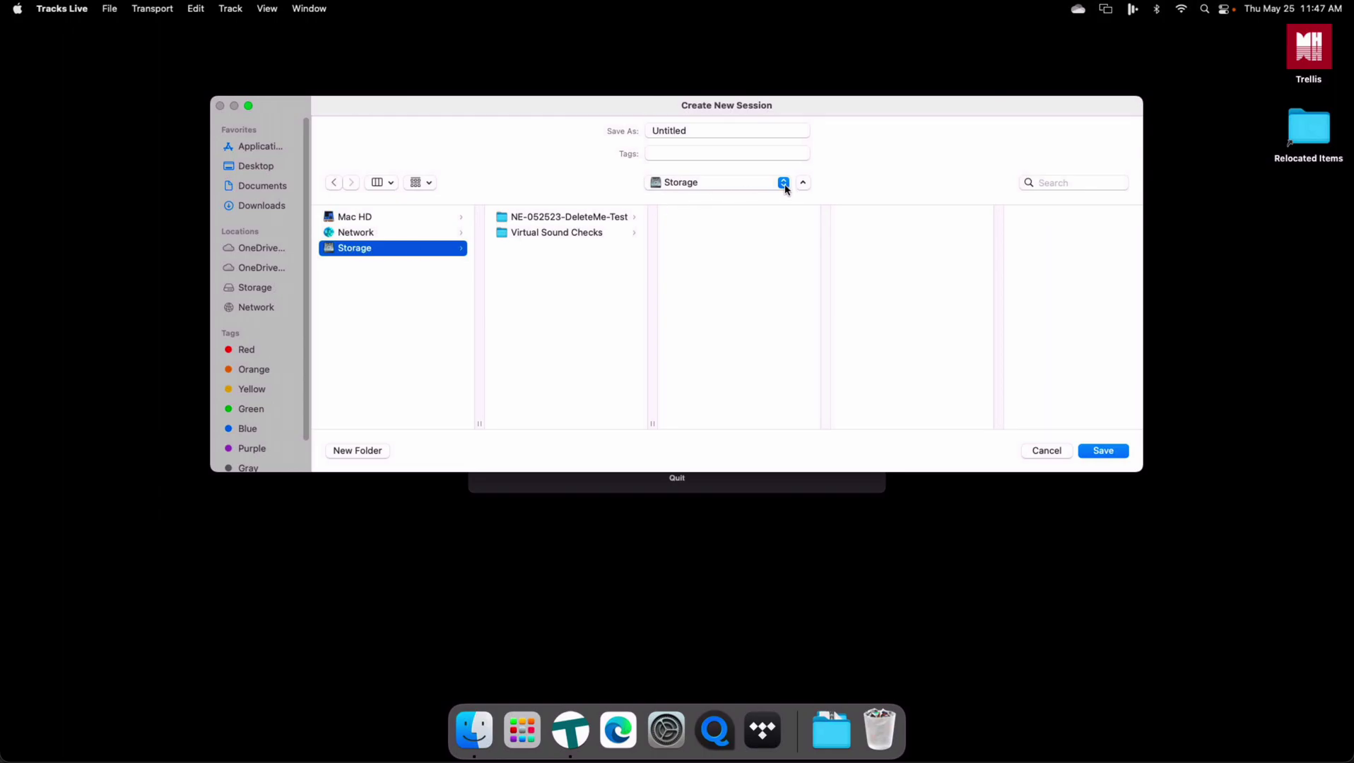
left_click(783, 185)
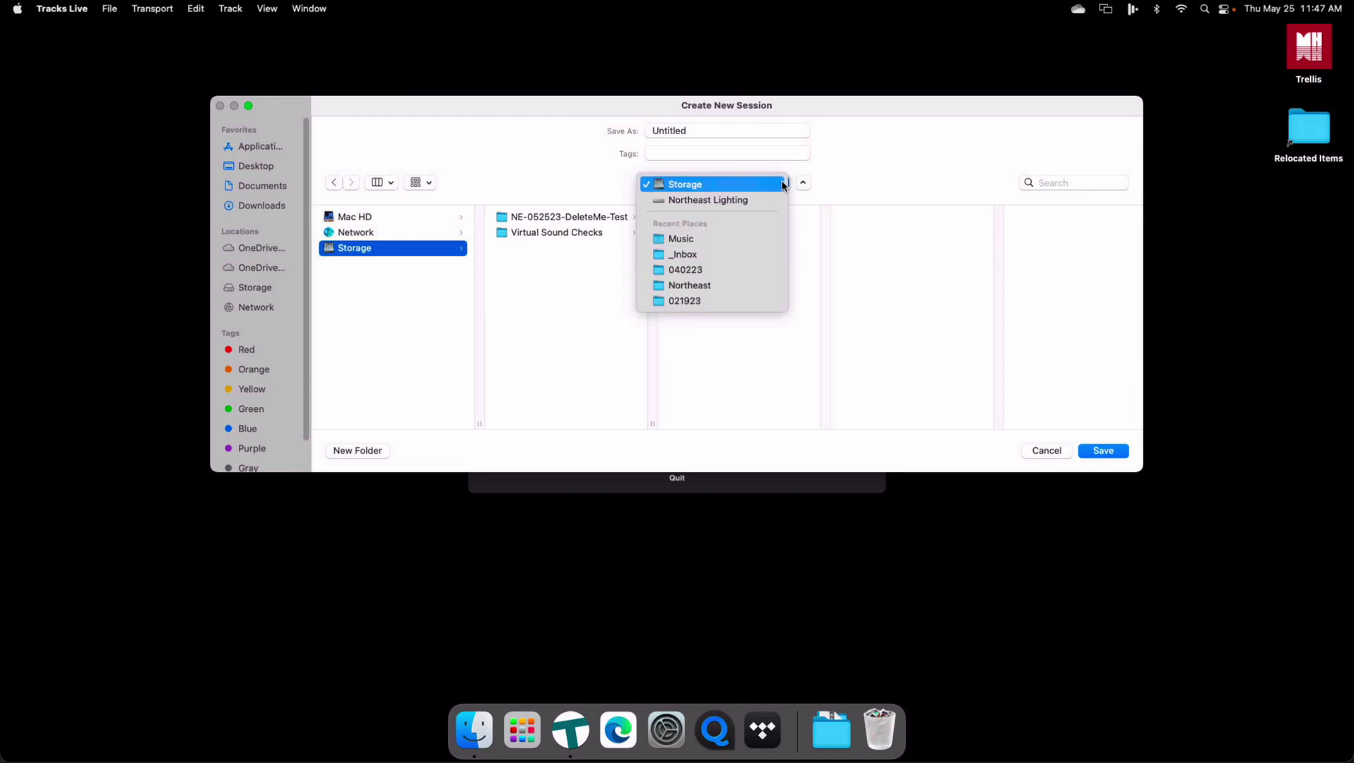
left_click(689, 201)
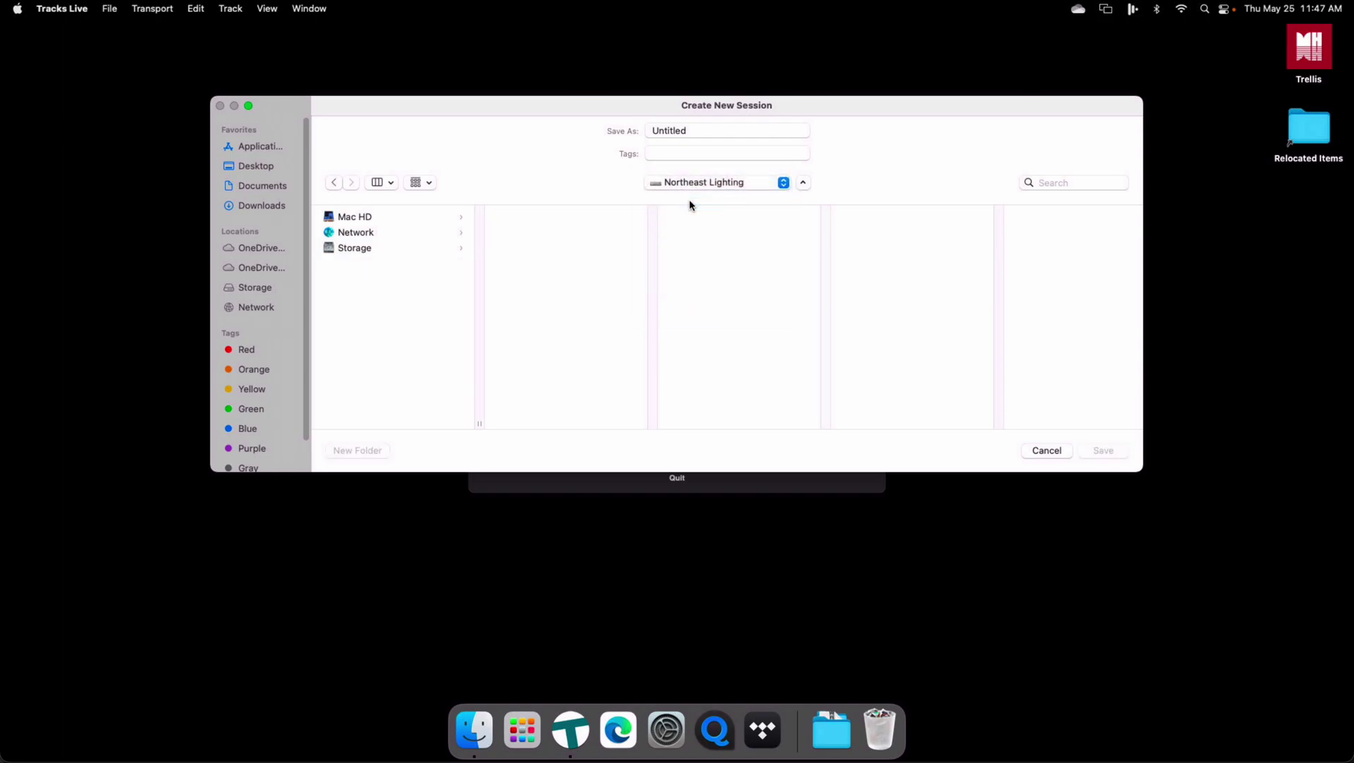
left_click(349, 250)
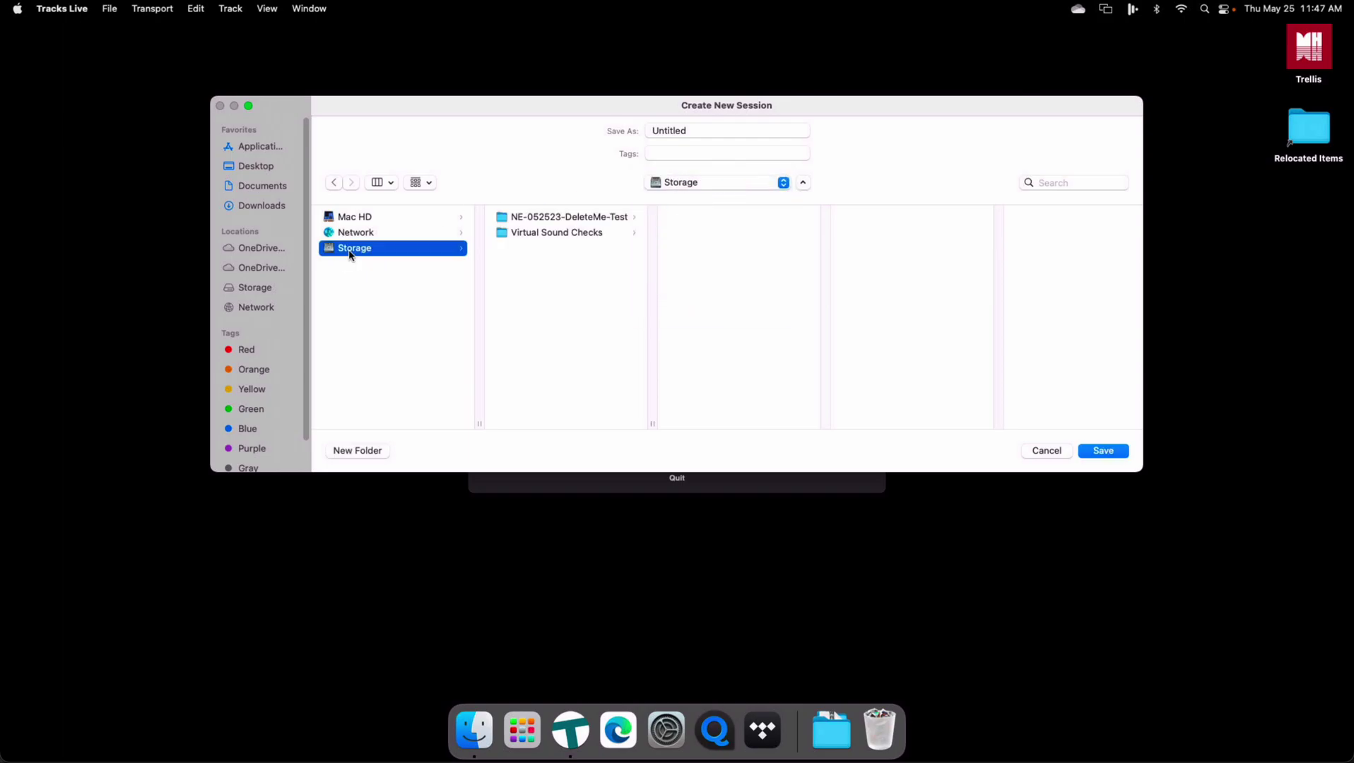
- Replace the session name with 'NE-052523-DeleteMe' and save the new session
double_click(709, 130)
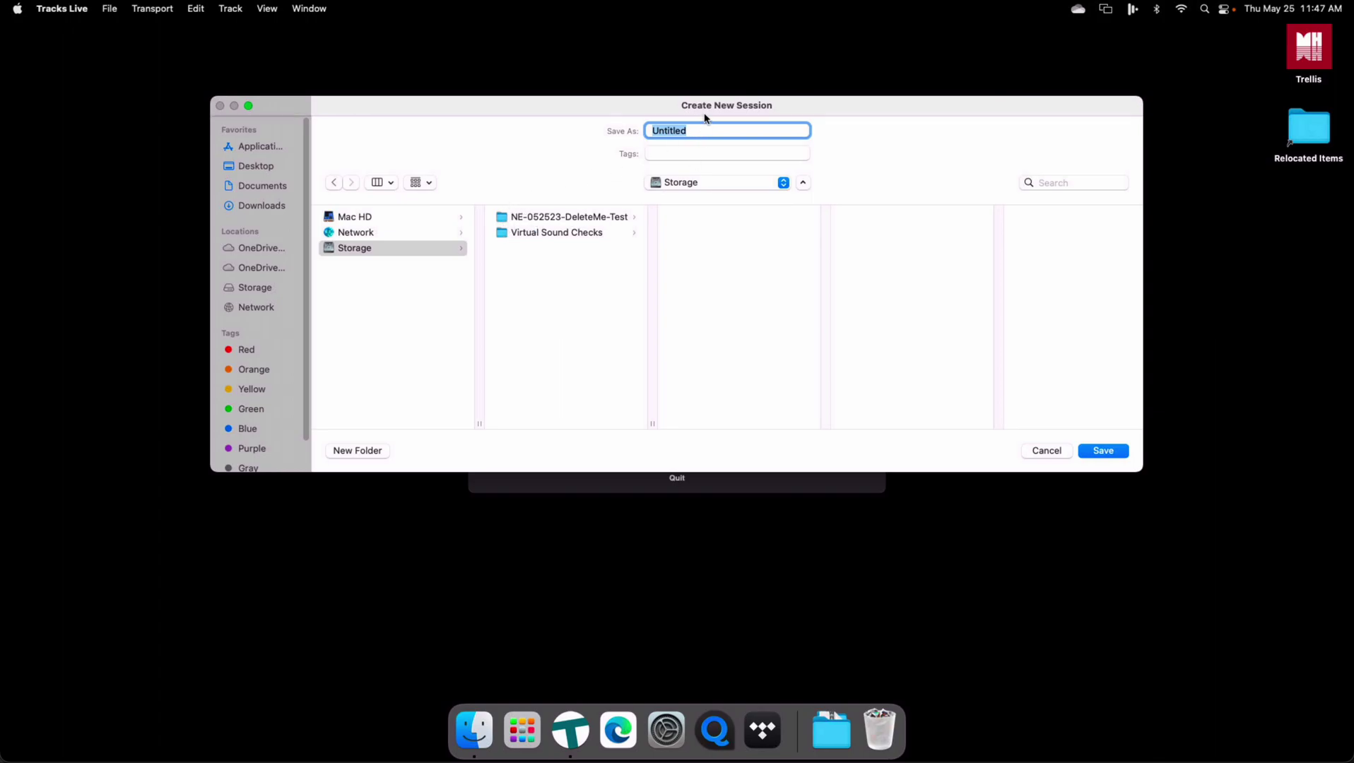
type("NE-052523")
type("-DeleteMe")
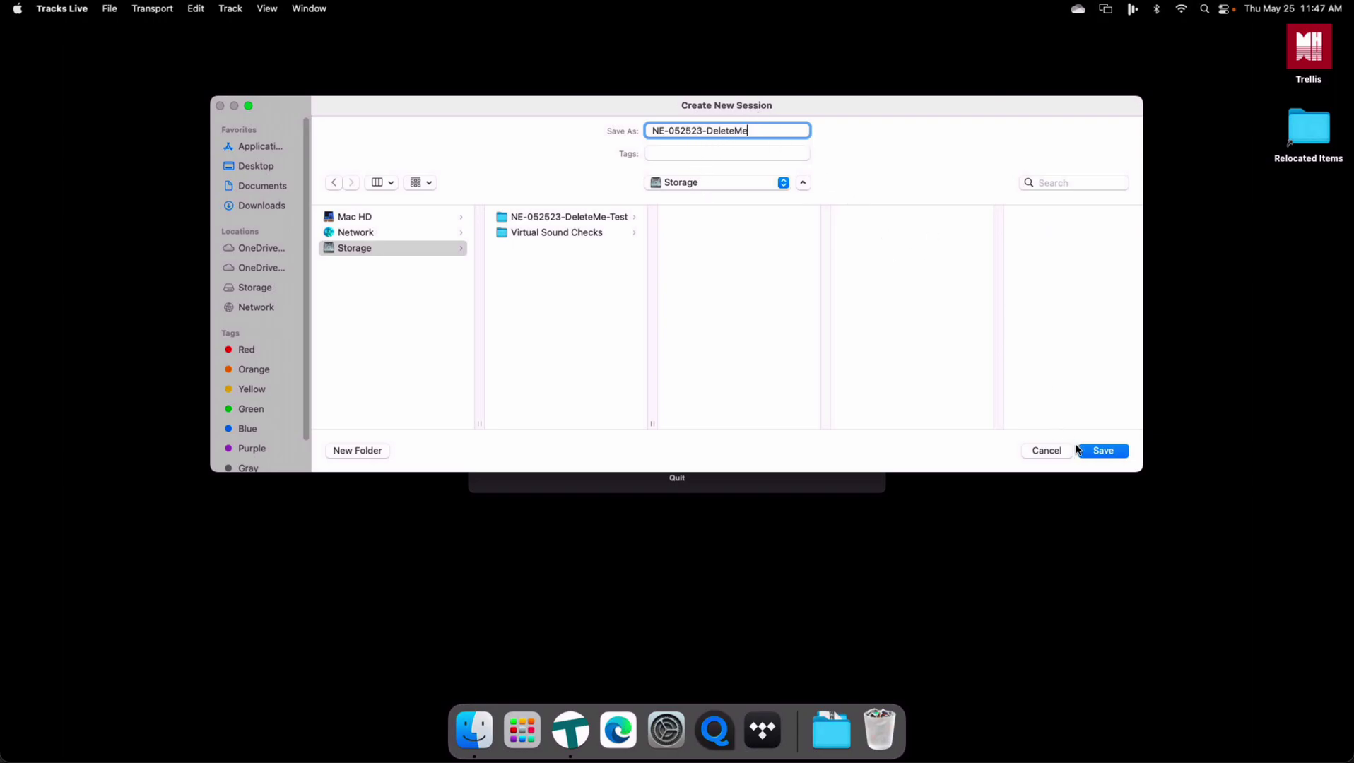
left_click(1104, 454)
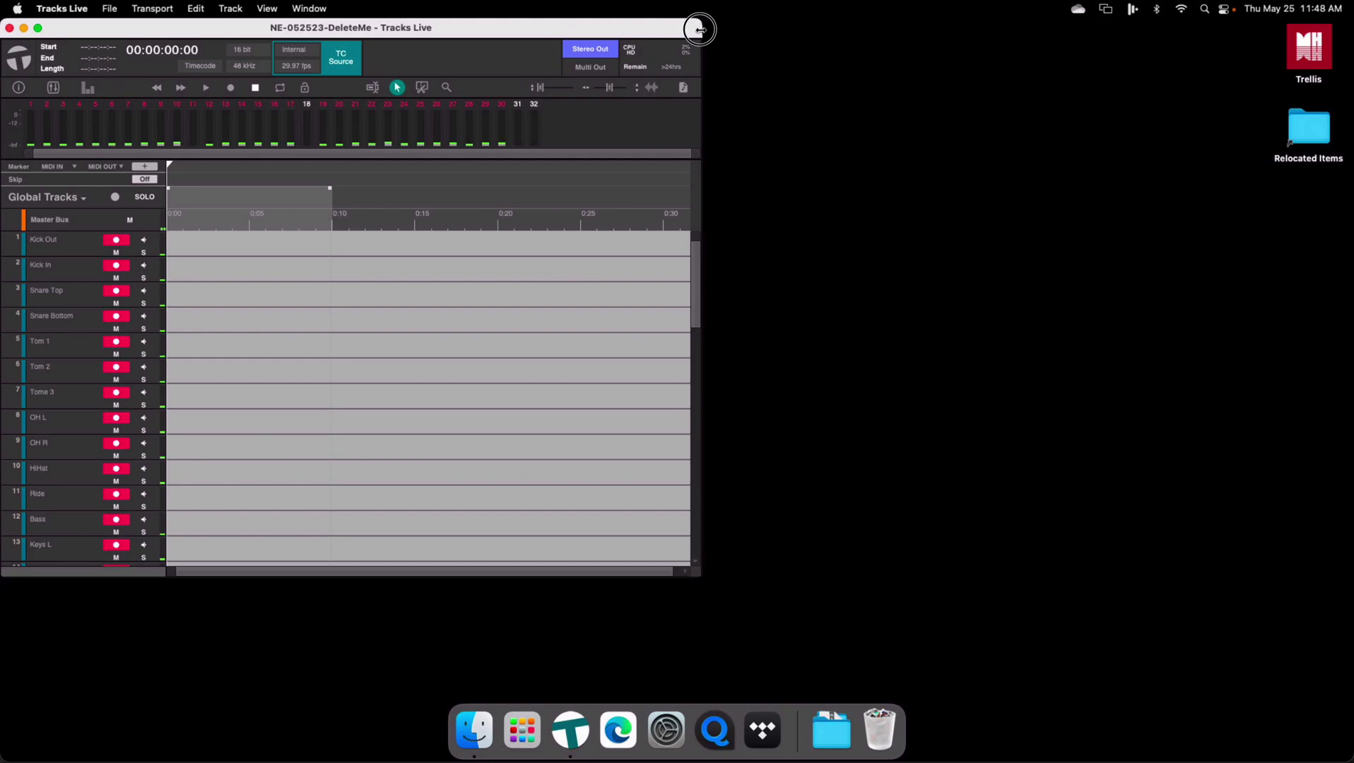
- Widen and lengthen the session window and shrink track heights so about 30 tracks show
left_click_drag(699, 29, 1185, 58)
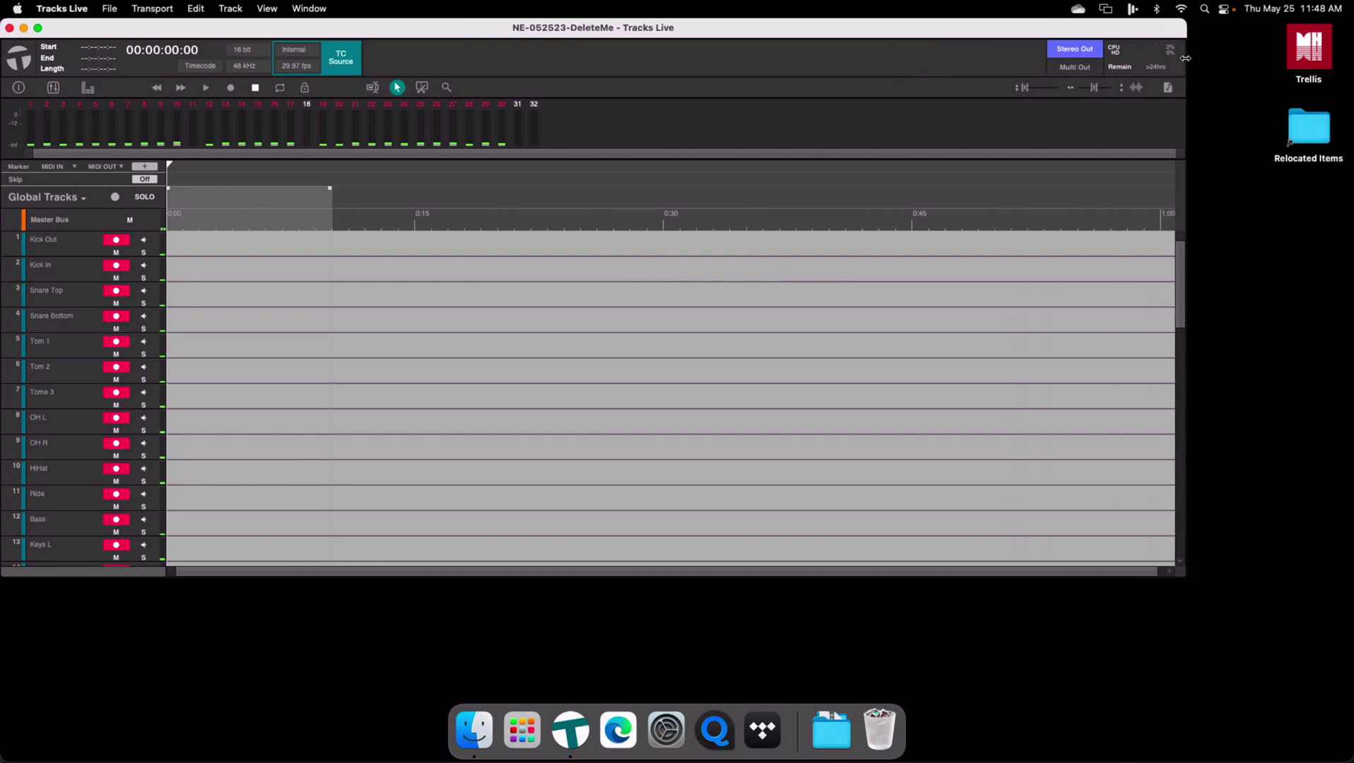
mouse_move(1023, 87)
left_mouse_down()
mouse_move(1039, 90)
mouse_move(1018, 85)
left_mouse_up()
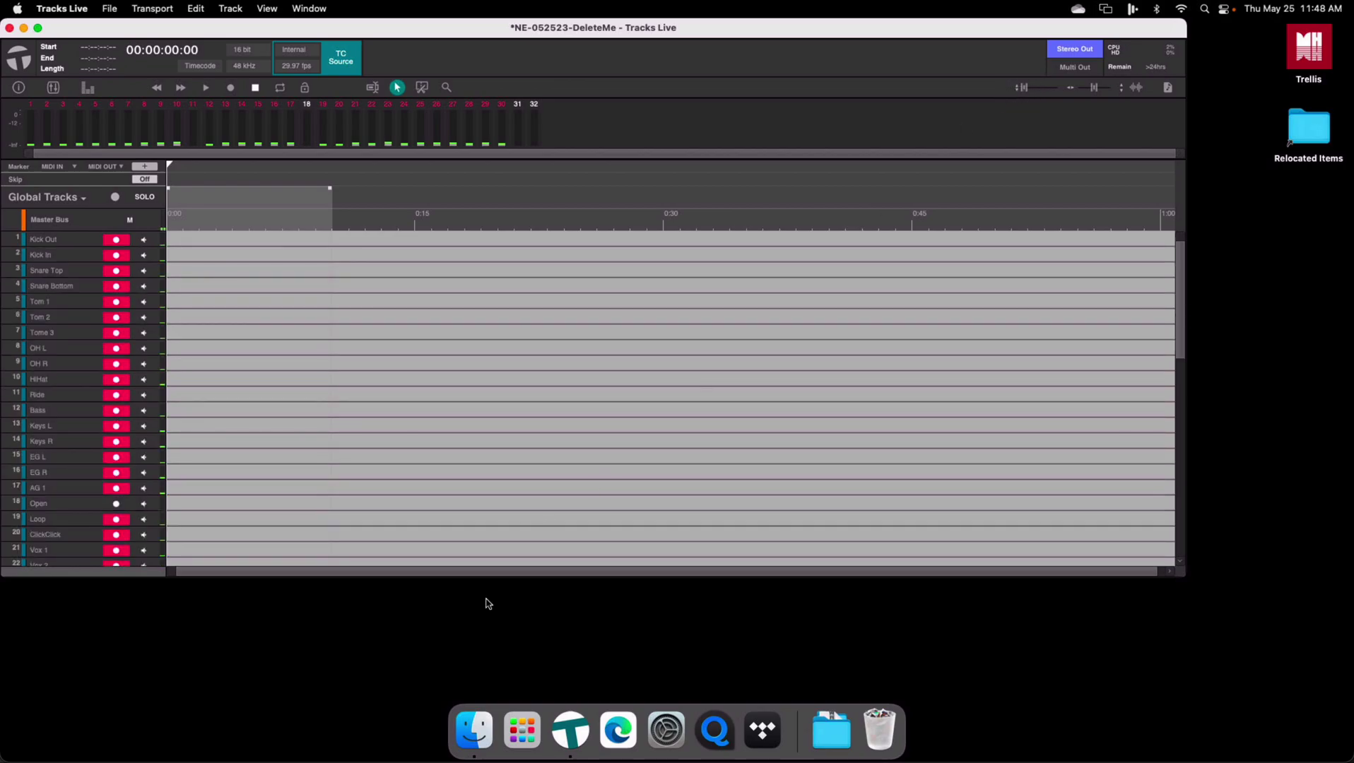
left_click_drag(499, 577, 498, 708)
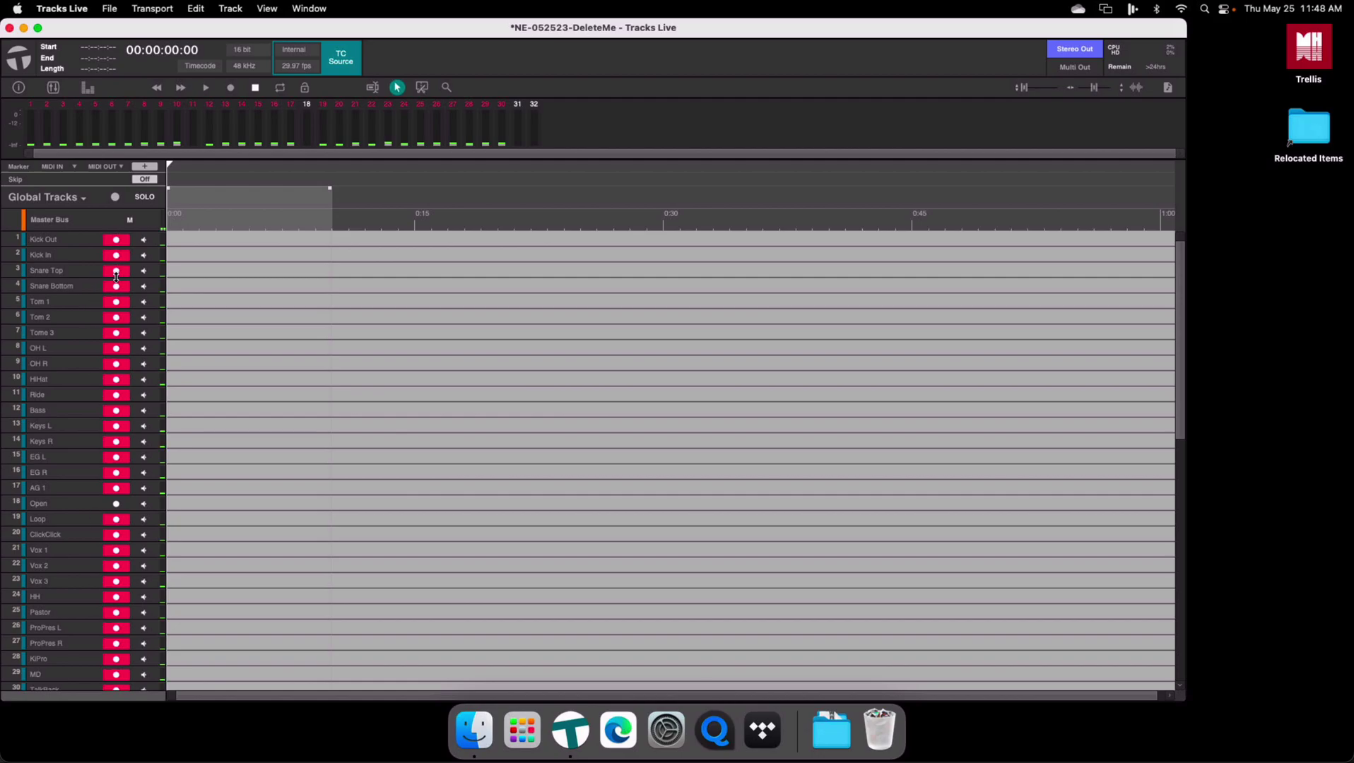
scroll(108, 403, "down", 3)
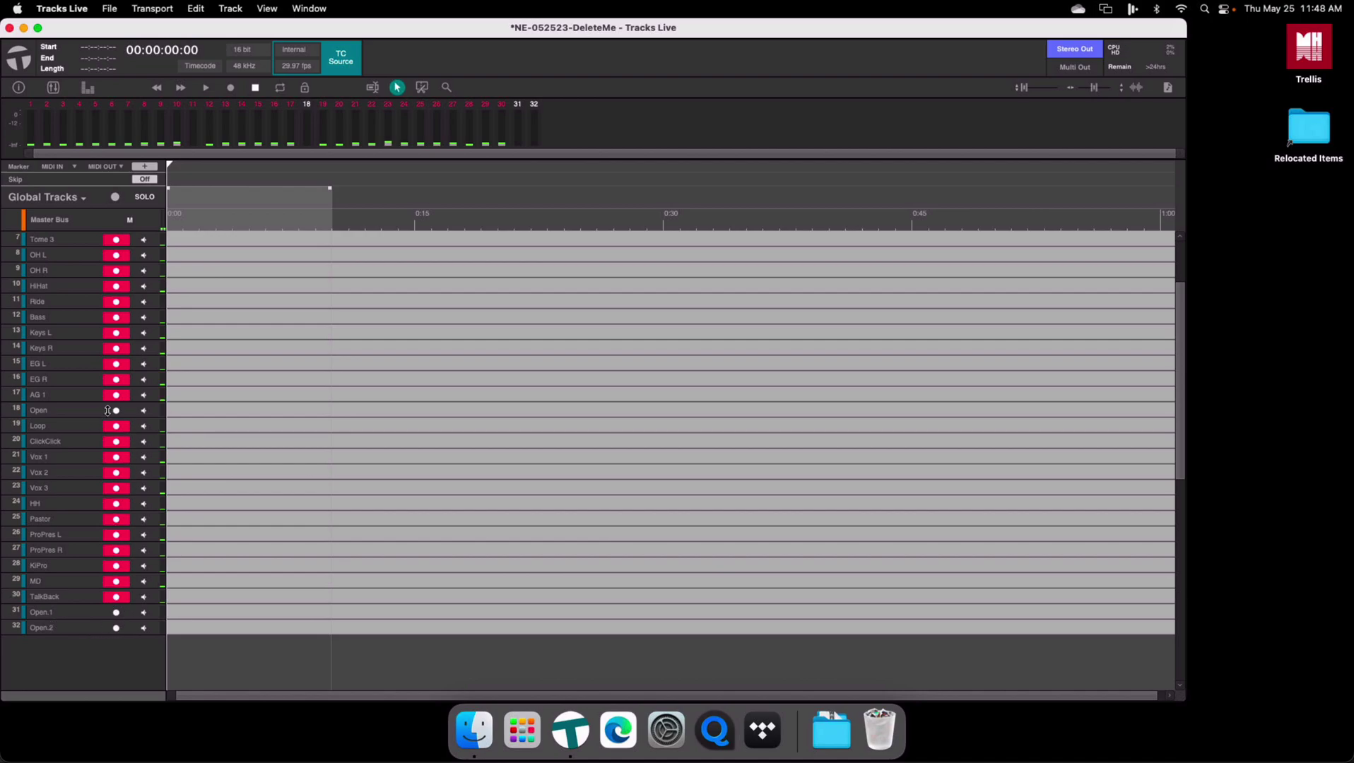
scroll(131, 415, "up", 6)
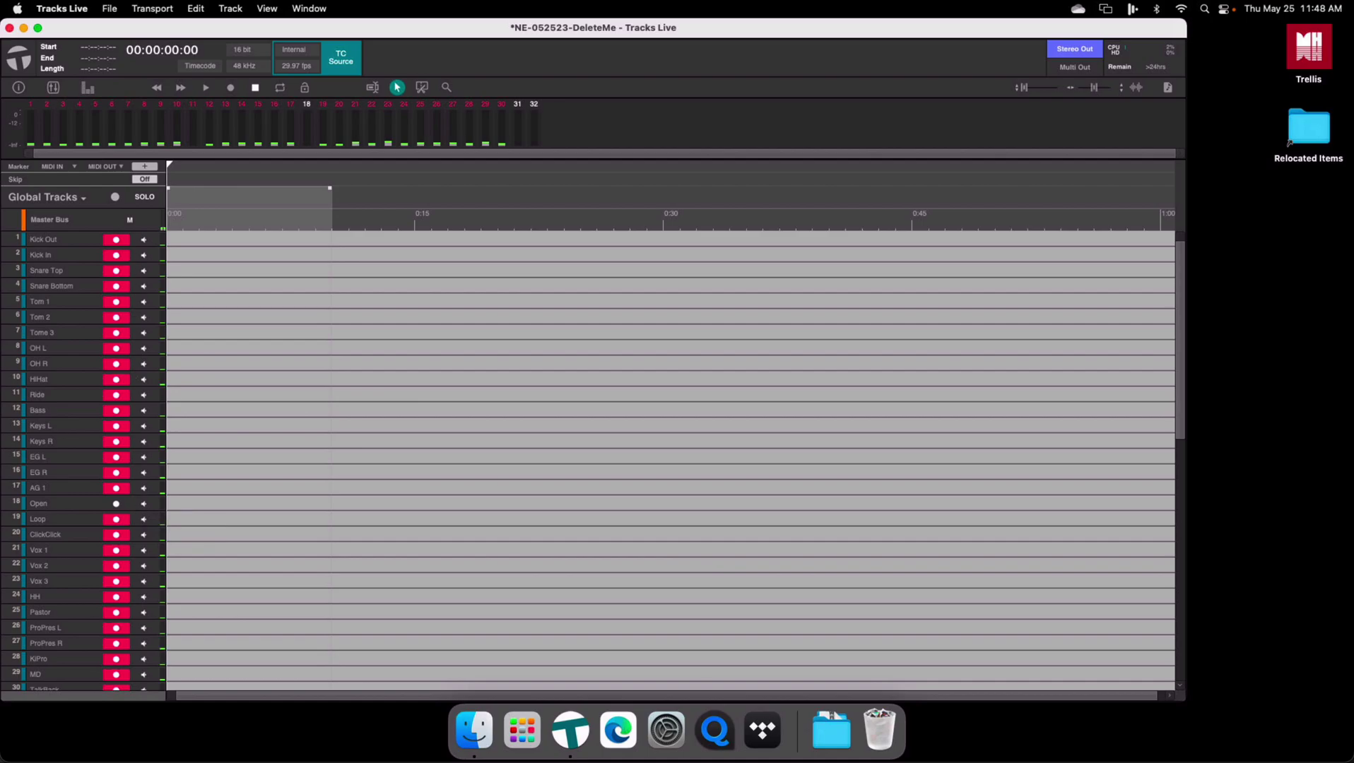
left_click(122, 240)
left_click(122, 255)
left_click(122, 254)
left_click(120, 241)
- Check every track's input level in the Mixer, then return to the track timeline
left_click(88, 88)
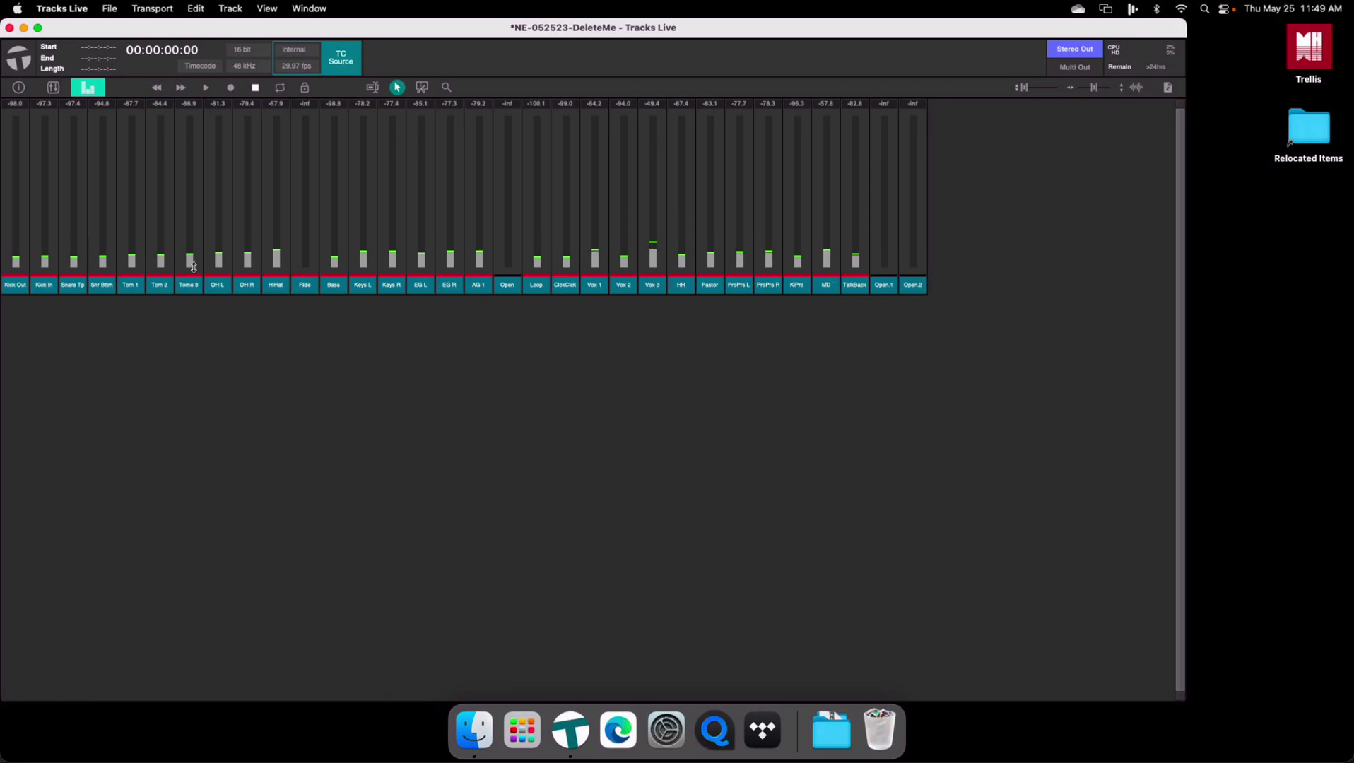
left_click(95, 88)
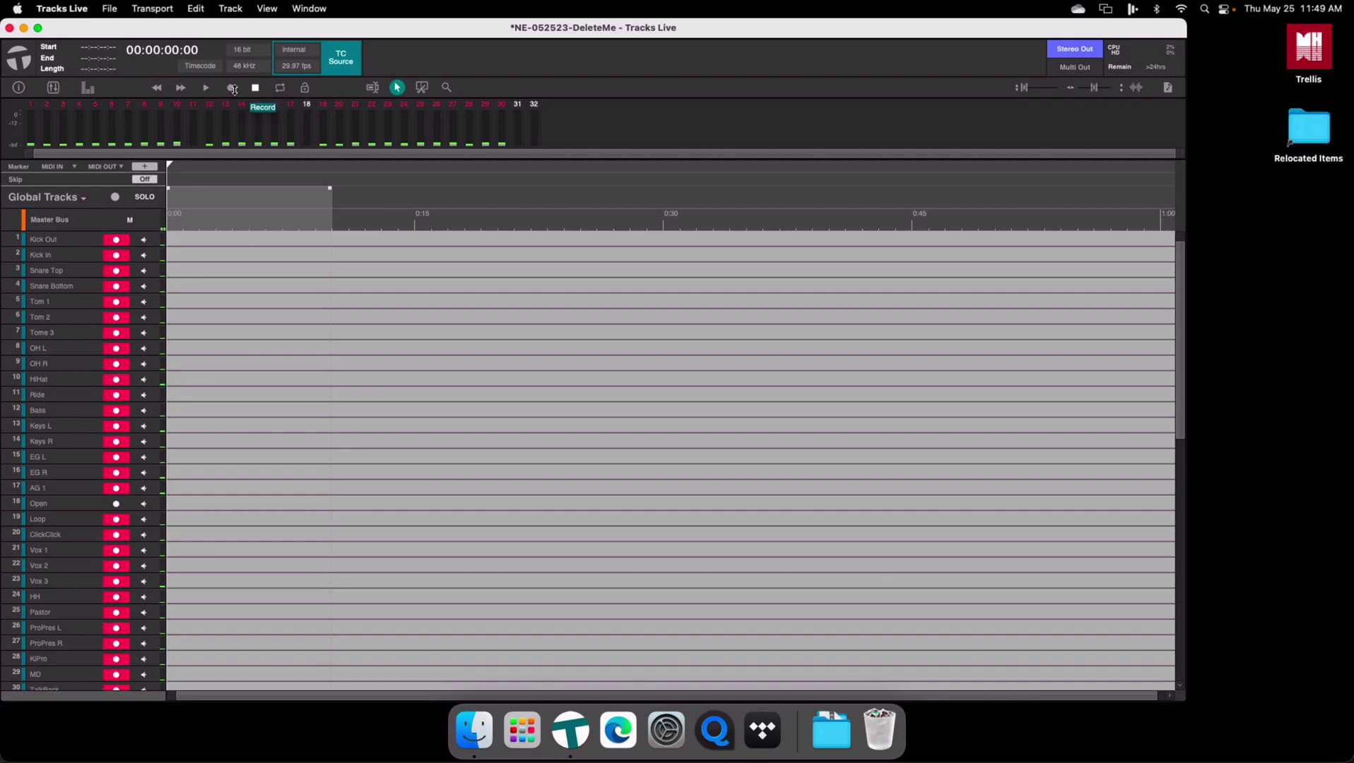
- Start recording a take on all armed tracks from the start of the timeline
left_click(230, 88)
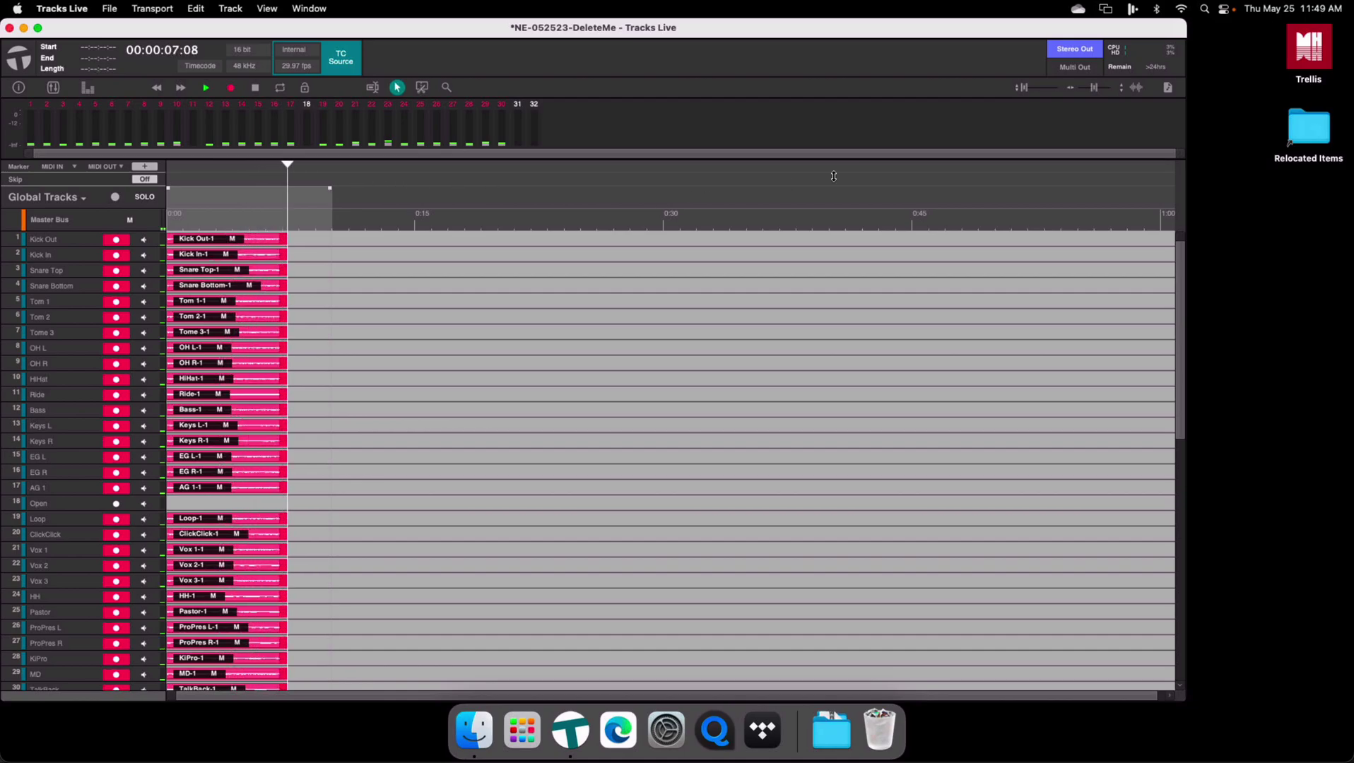
- Zoom the timeline out to about a 0–15 minute span while recording continues
left_click(1095, 88)
left_click_drag(1095, 88, 1088, 89)
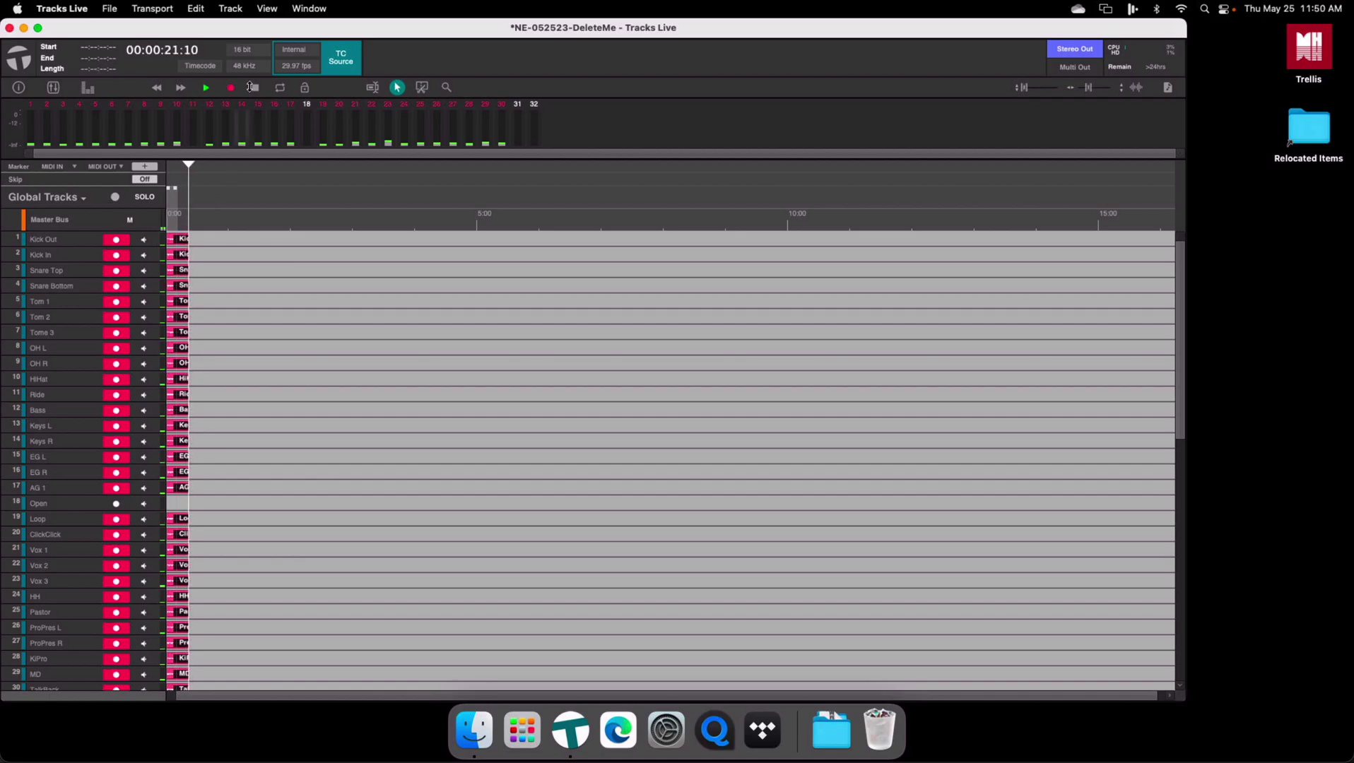
- Stop the first take and begin recording a second take from 0:00
left_click(255, 87)
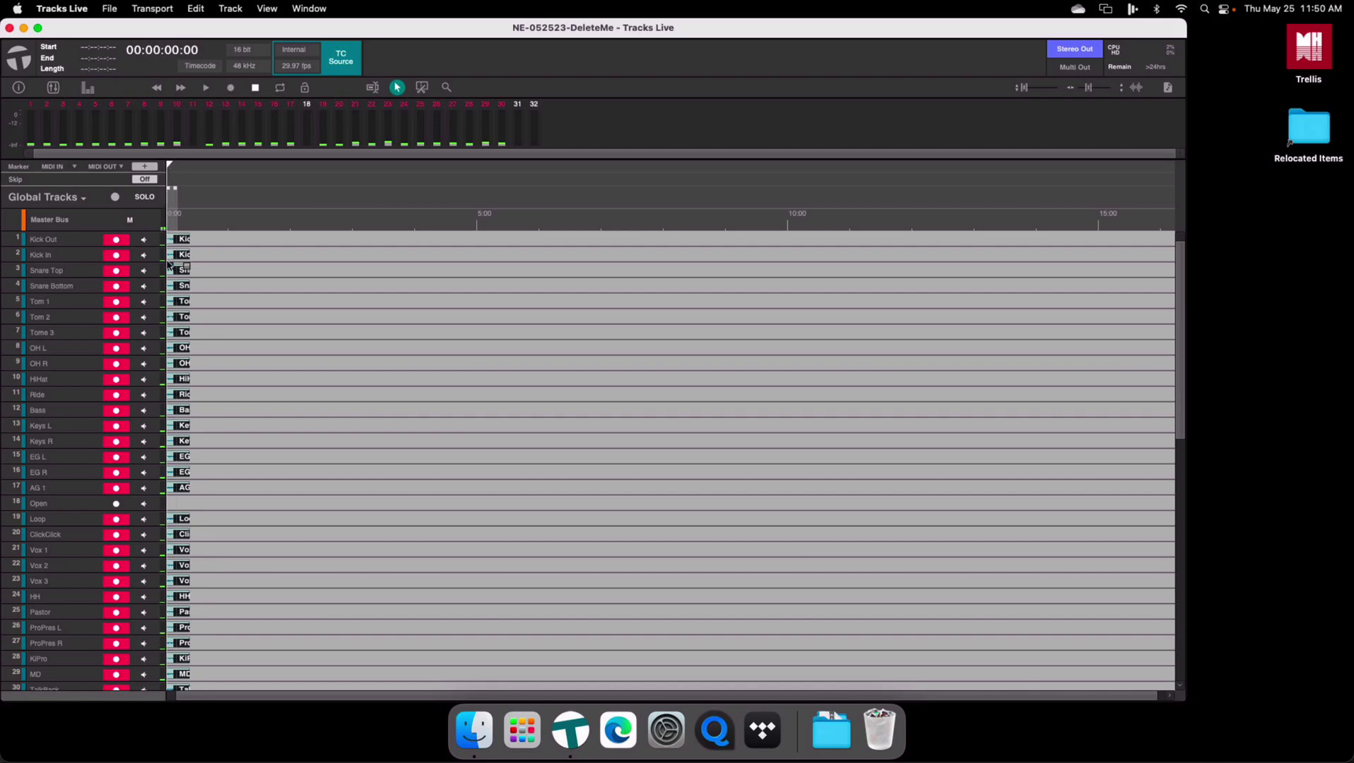
left_click(230, 87)
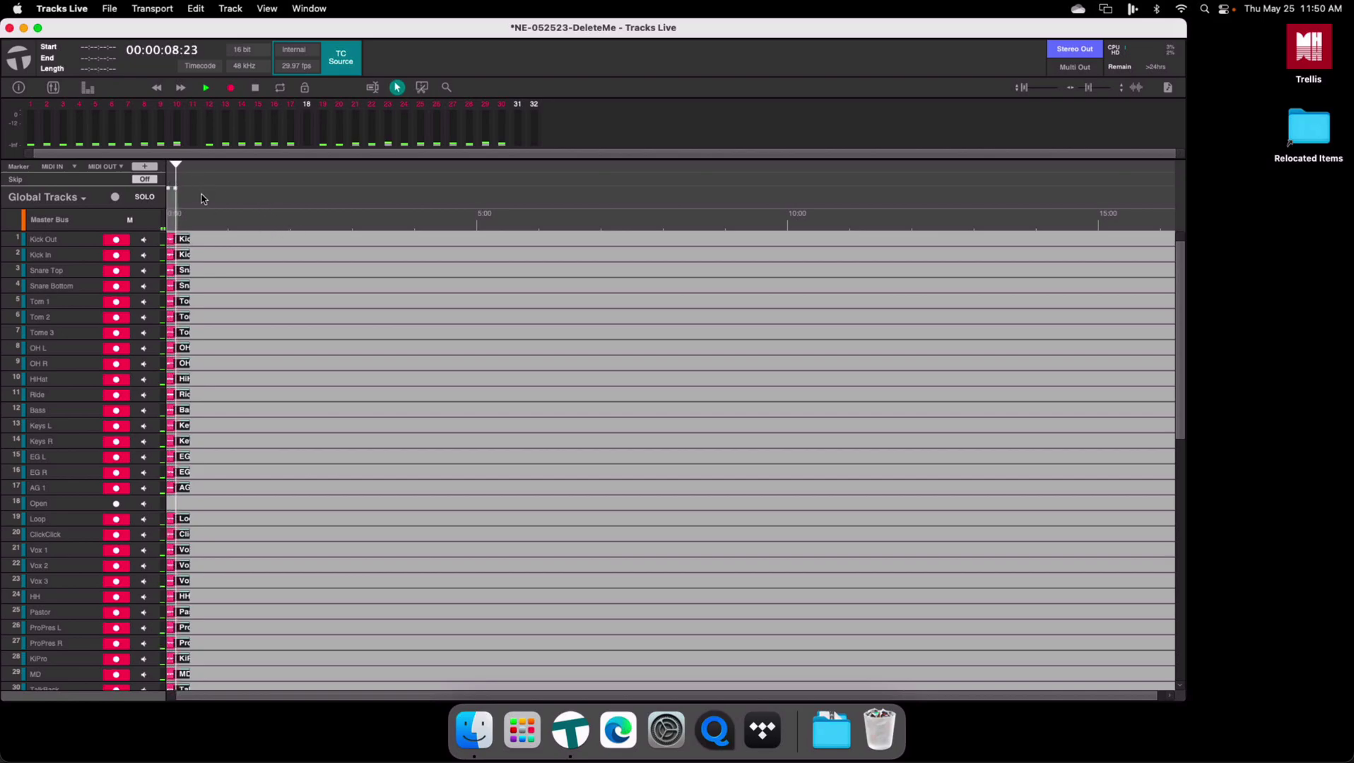
- Stop the second take and record a short take starting near 48 seconds
left_click(255, 87)
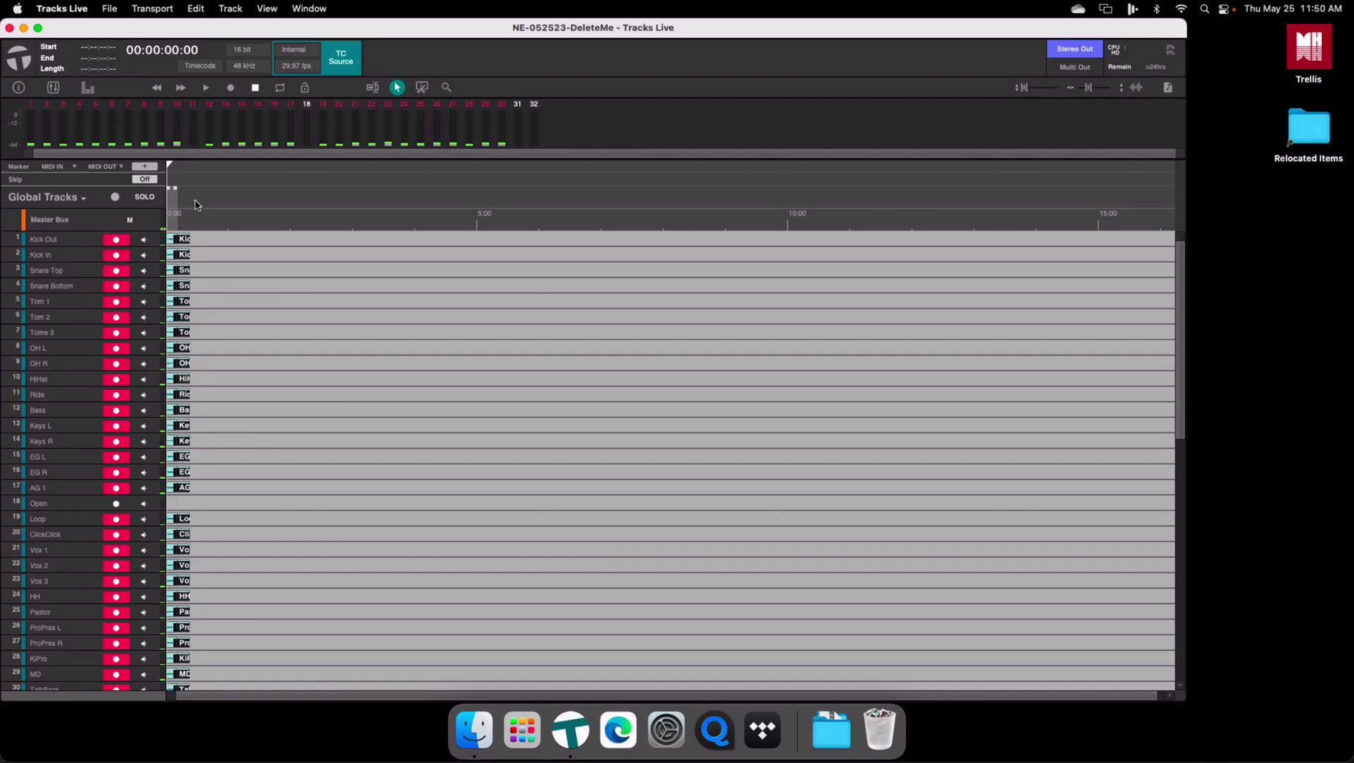
left_click(196, 222)
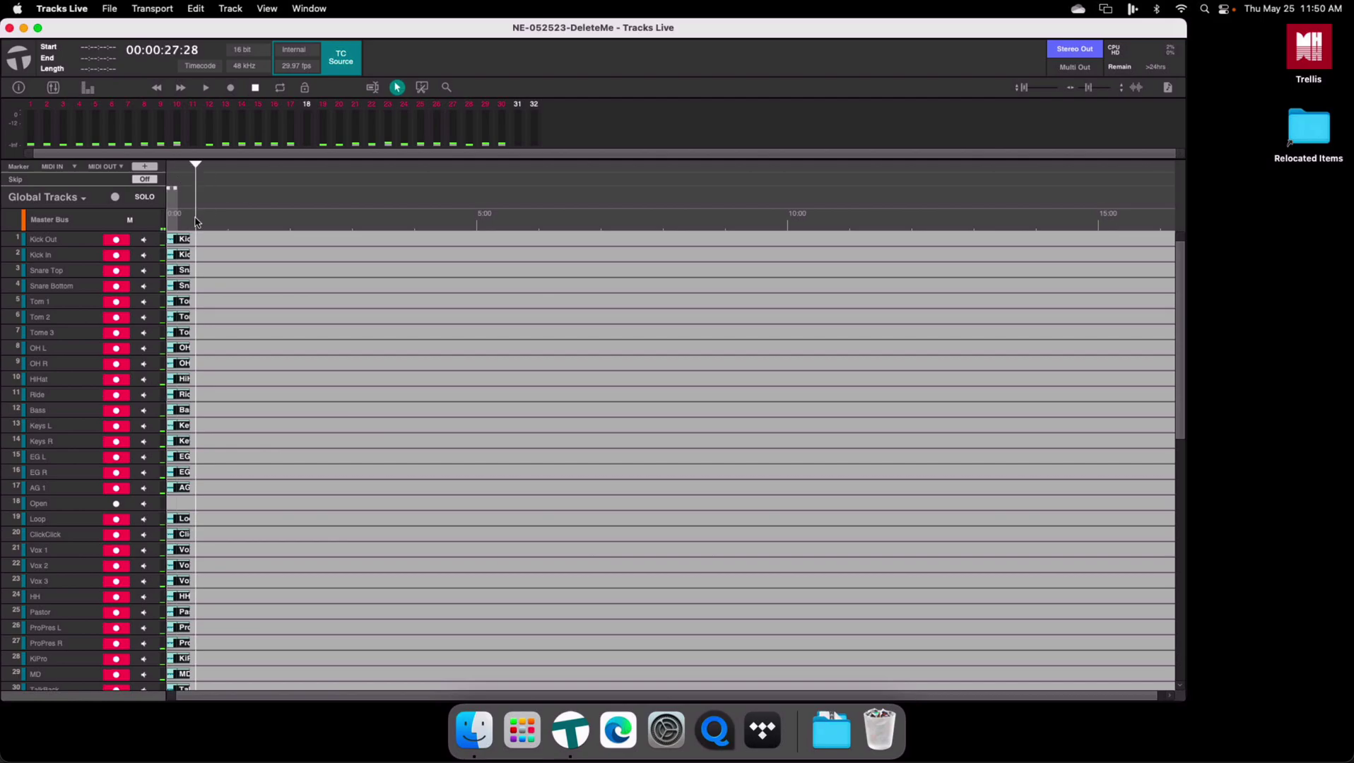
mouse_move(196, 222)
left_mouse_down()
mouse_move(253, 223)
mouse_move(198, 224)
mouse_move(216, 227)
left_mouse_up()
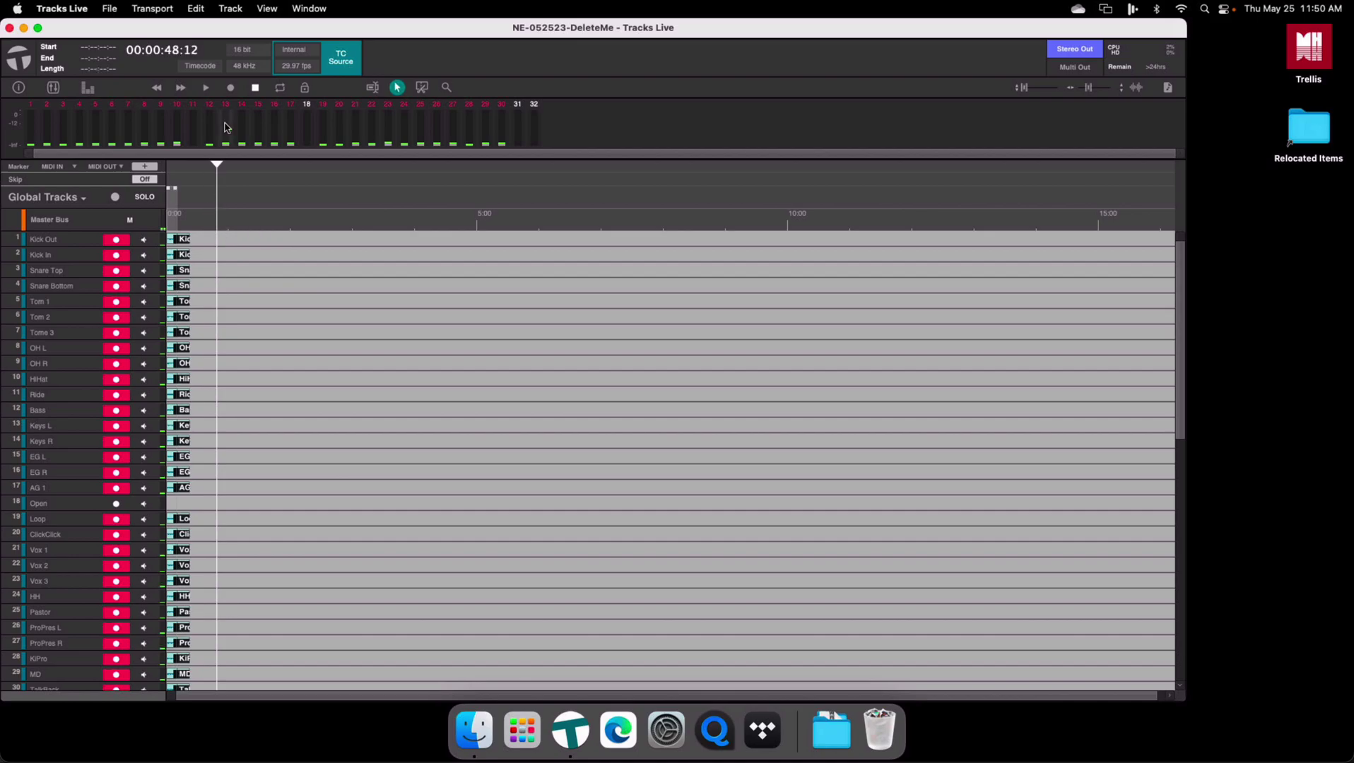
left_click(231, 87)
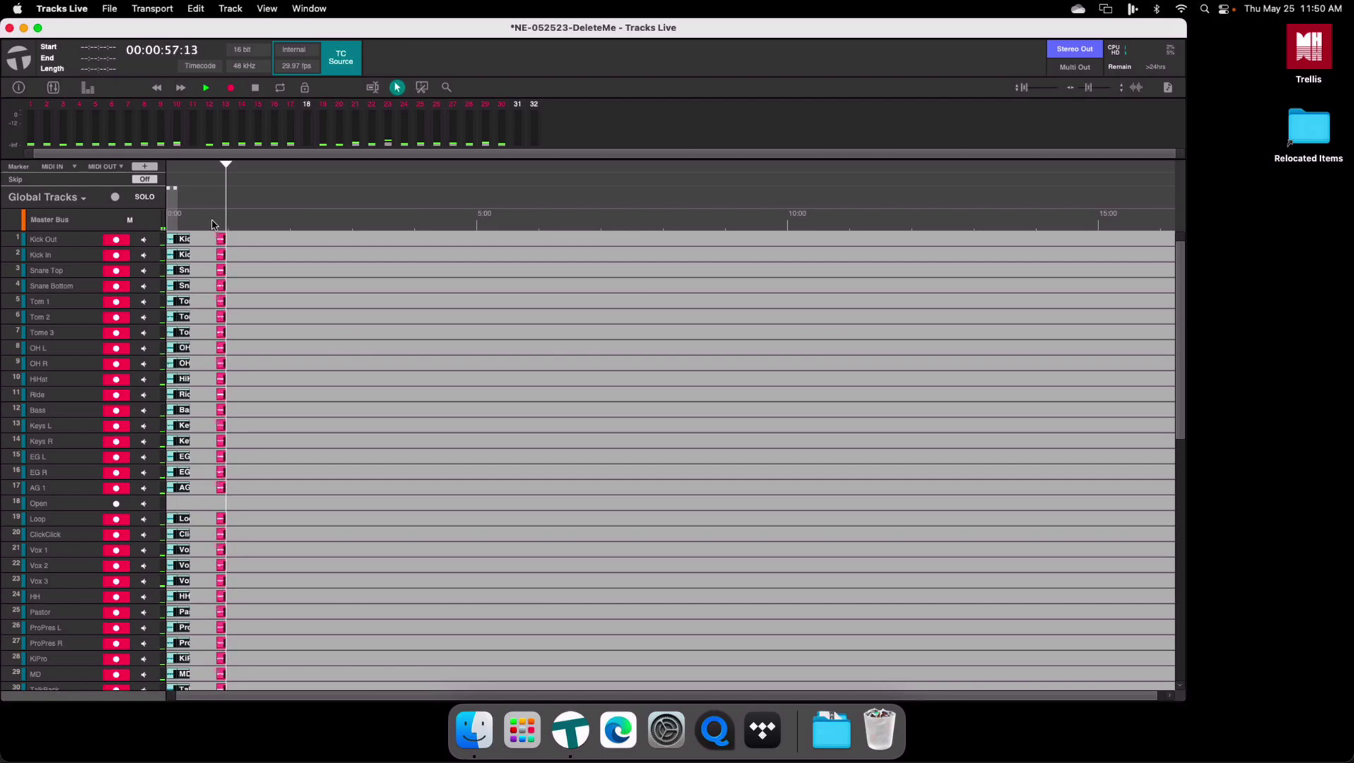
left_click(255, 87)
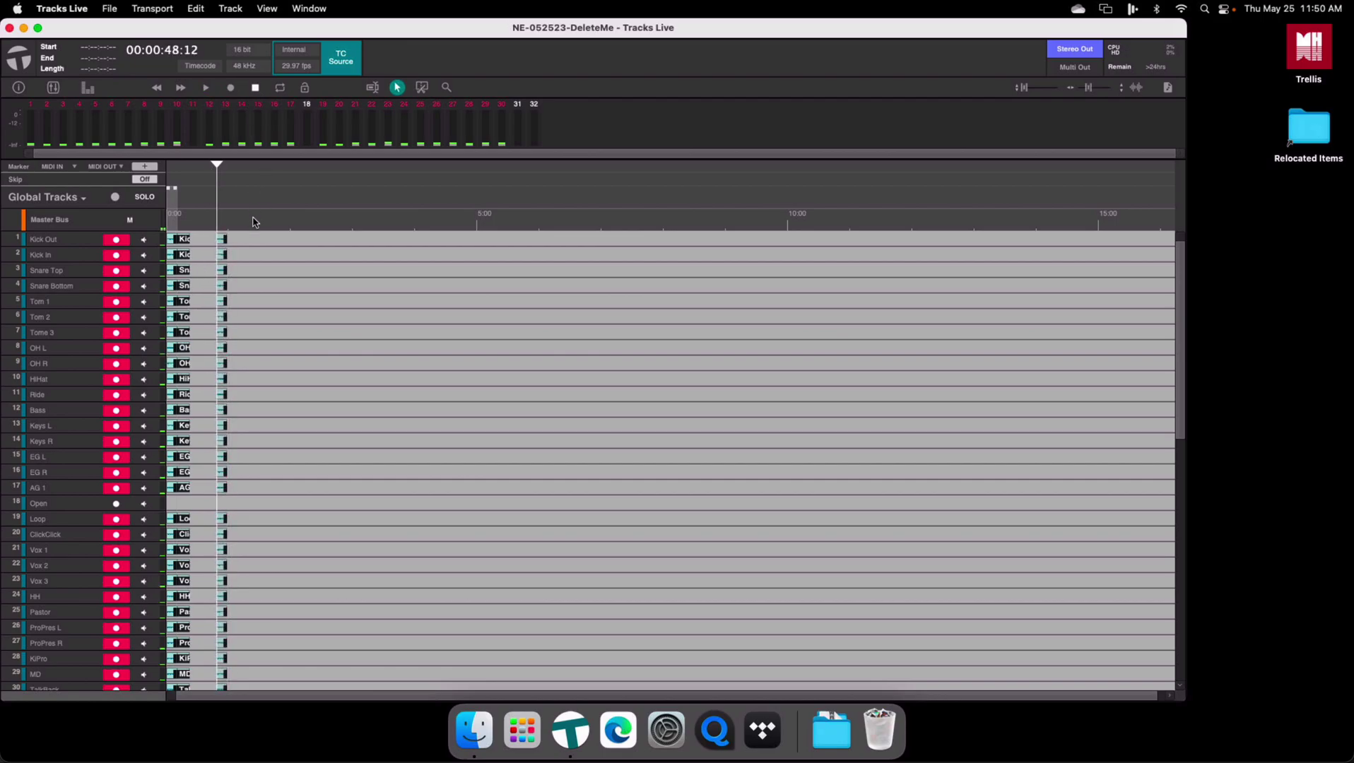
- Record another short take from about 1:39, then park the playhead at 2:16
mouse_move(252, 222)
left_mouse_down()
mouse_move(311, 217)
mouse_move(267, 222)
left_mouse_up()
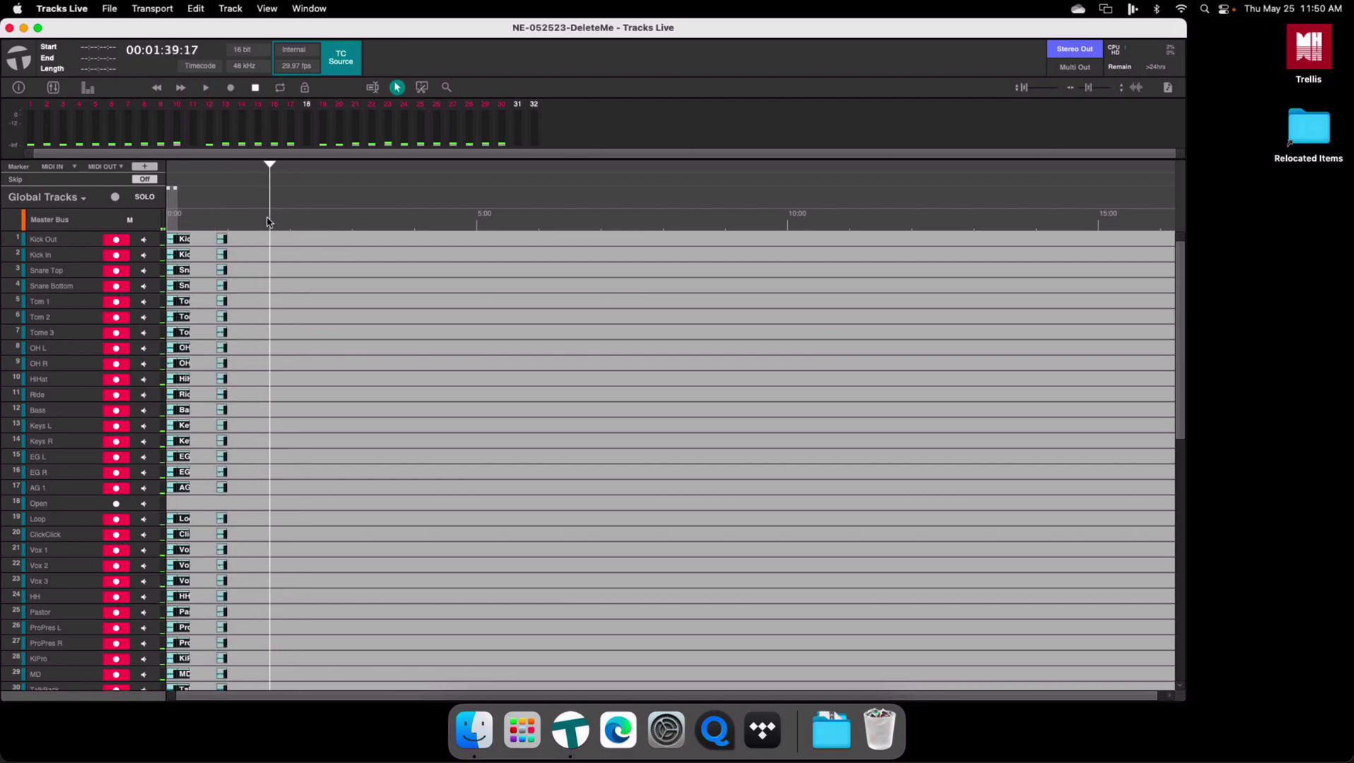
left_click(230, 87)
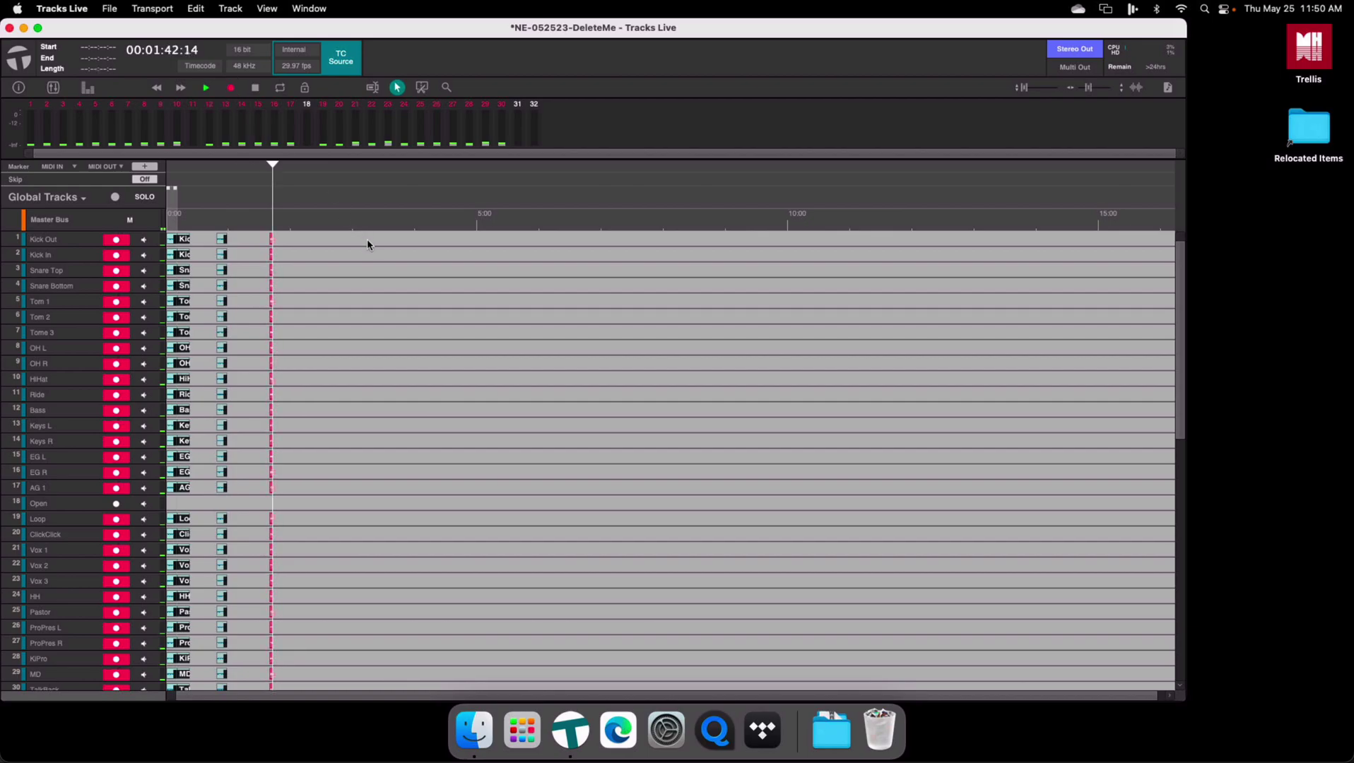
left_click(255, 88)
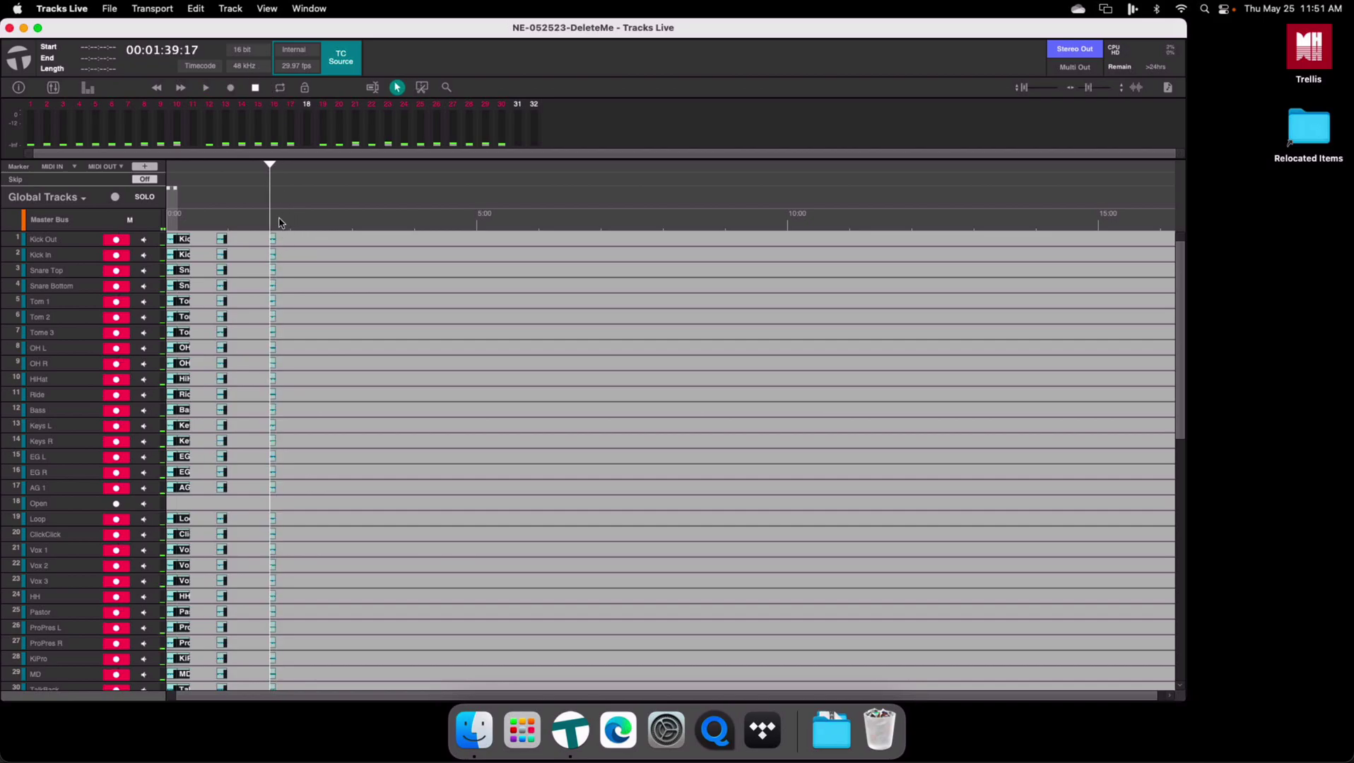
left_click(295, 219)
mouse_move(295, 219)
left_mouse_down()
mouse_move(337, 225)
mouse_move(307, 224)
left_mouse_up()
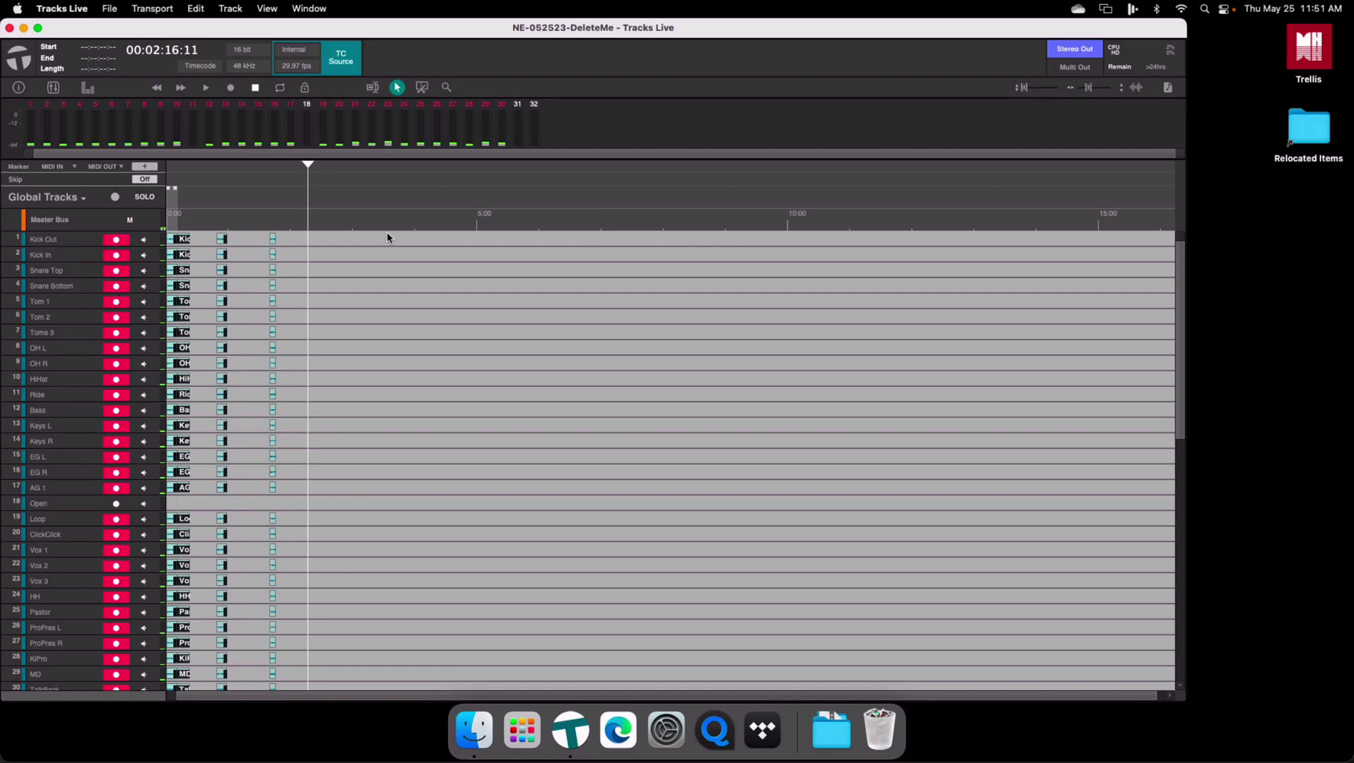
- Save the session from the File menu, keeping the three recorded clips on every armed track
left_click(110, 9)
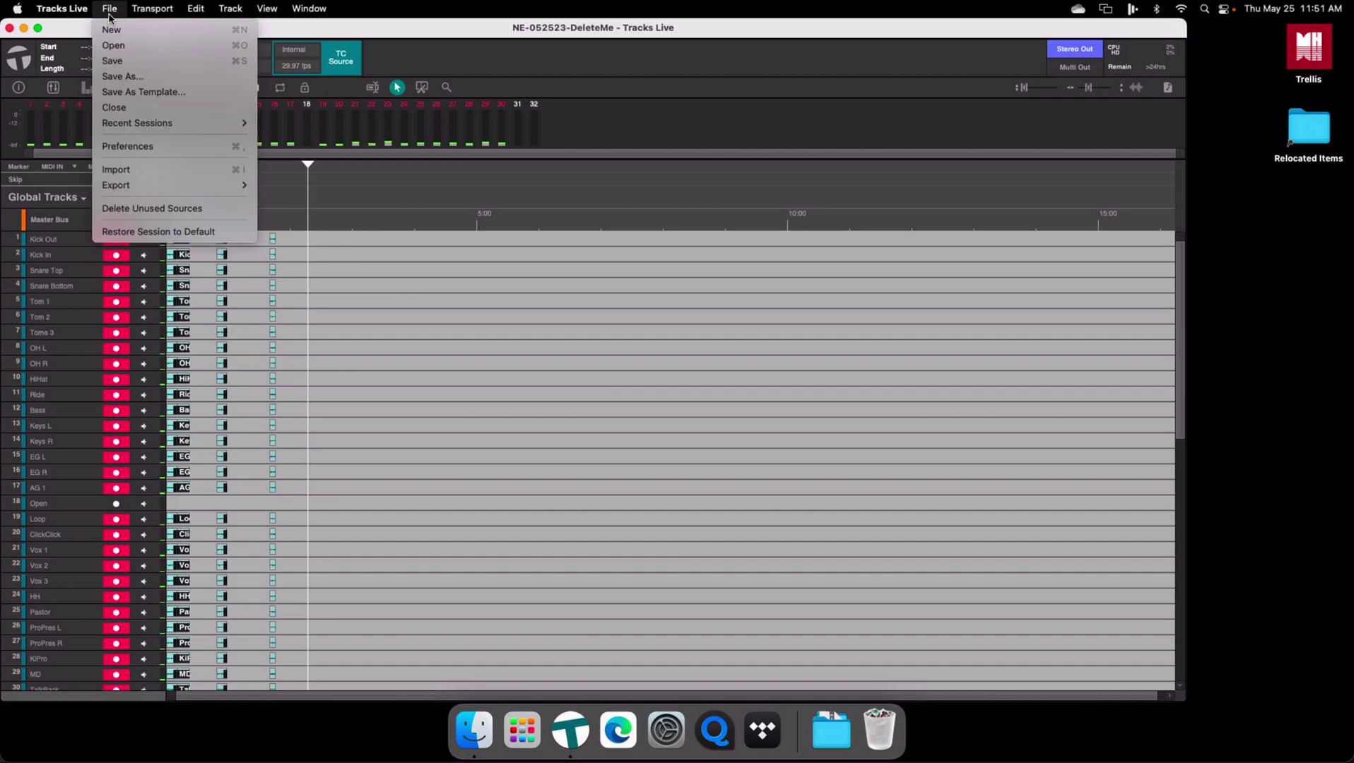
left_click(110, 62)
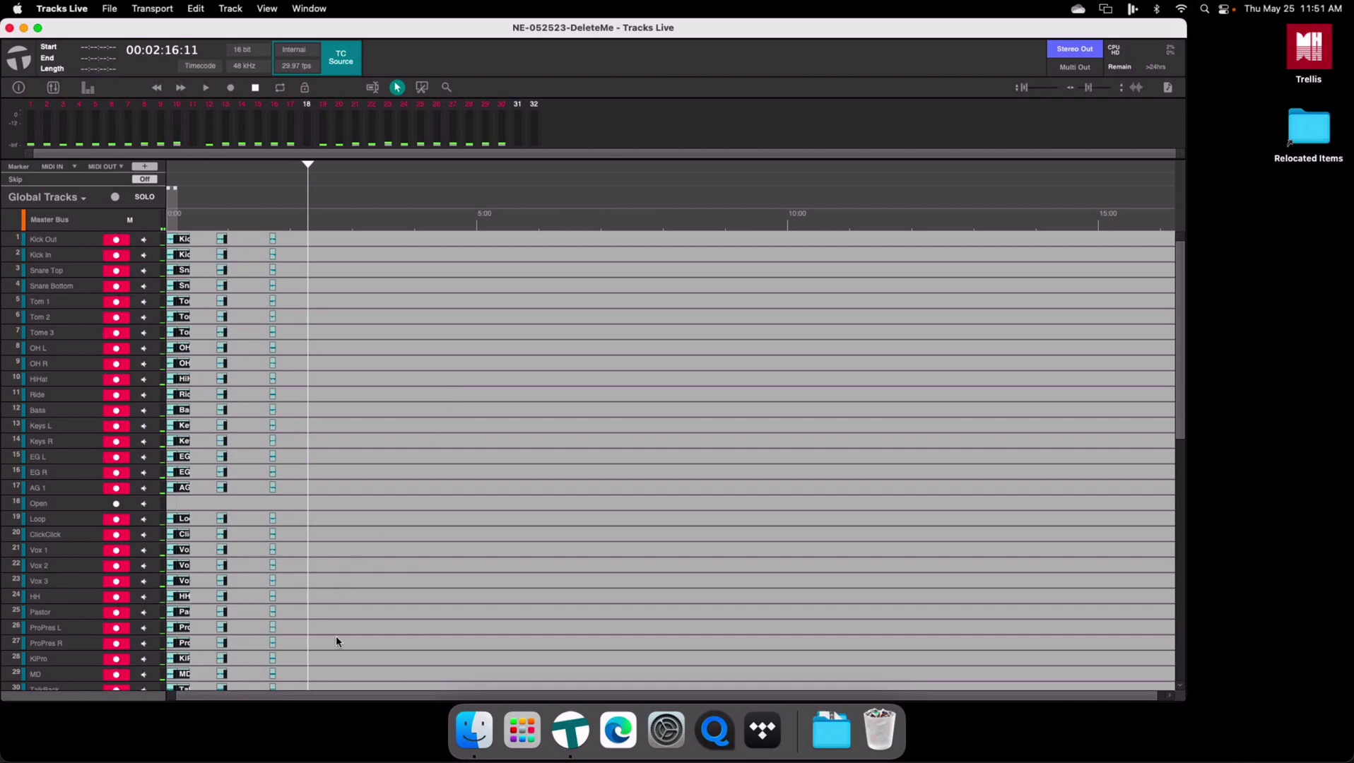
left_click(18, 8)
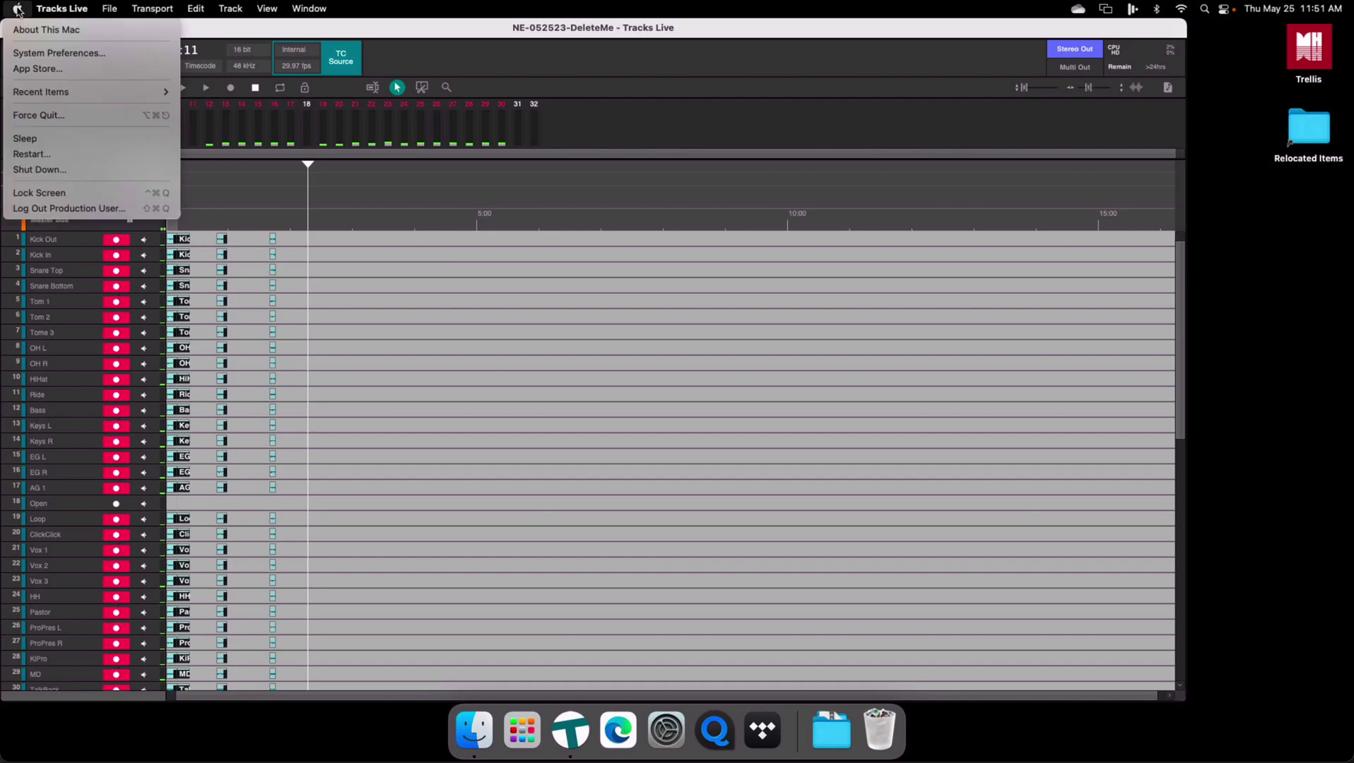
left_click(24, 31)
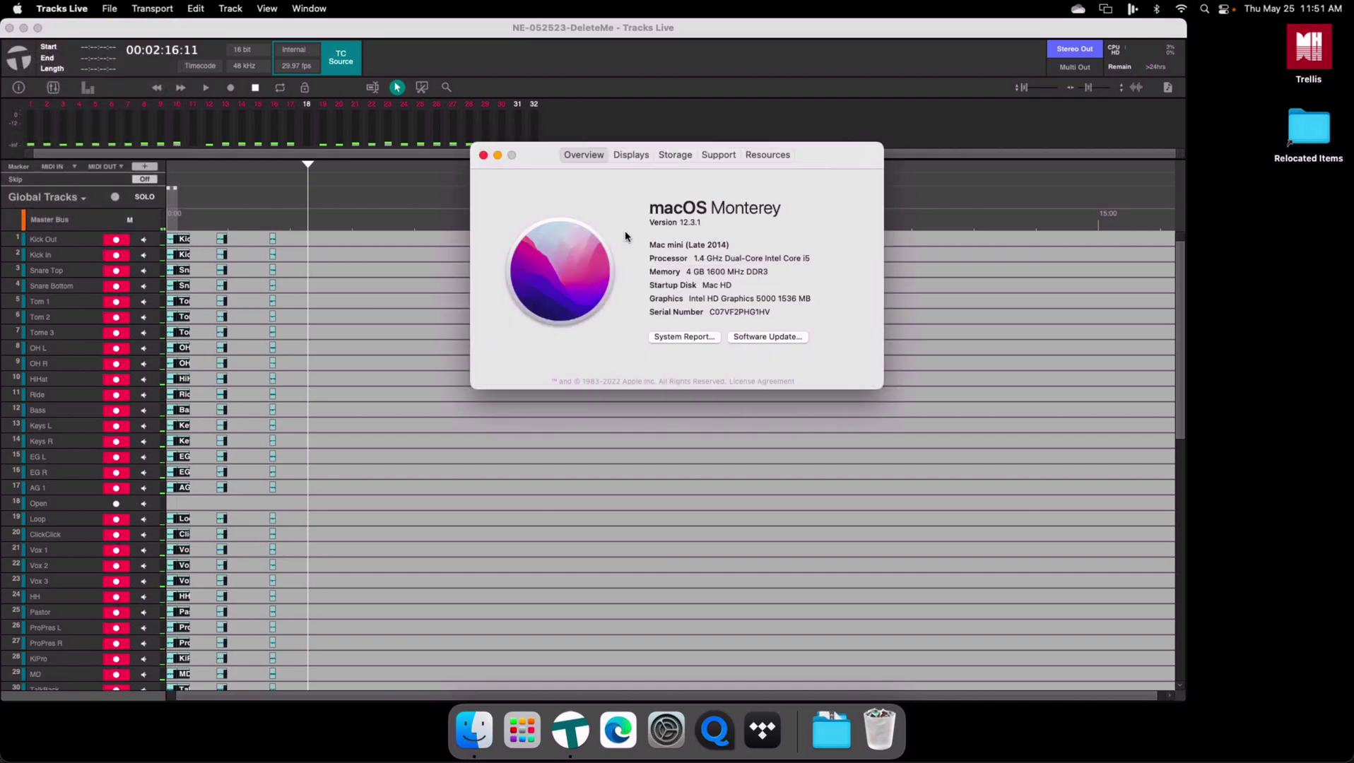
left_click(676, 154)
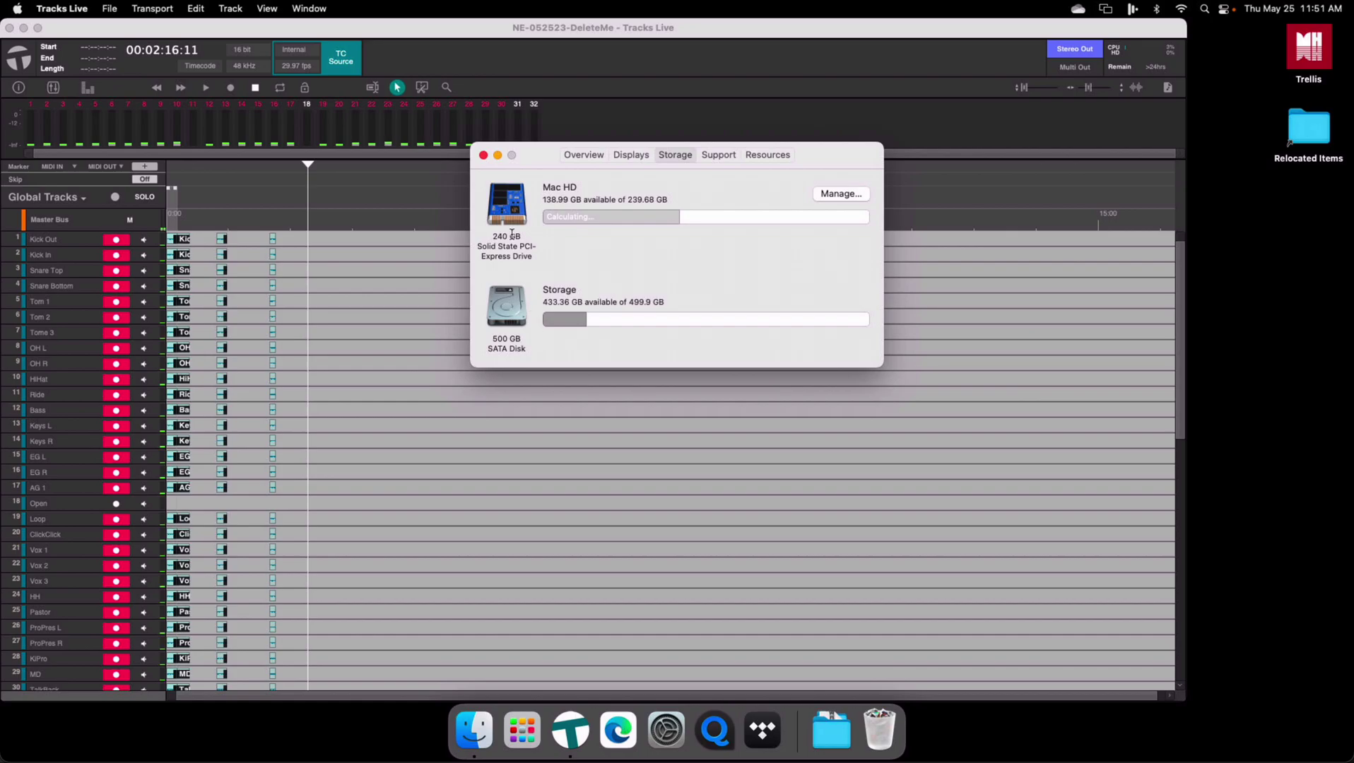
left_click(483, 156)
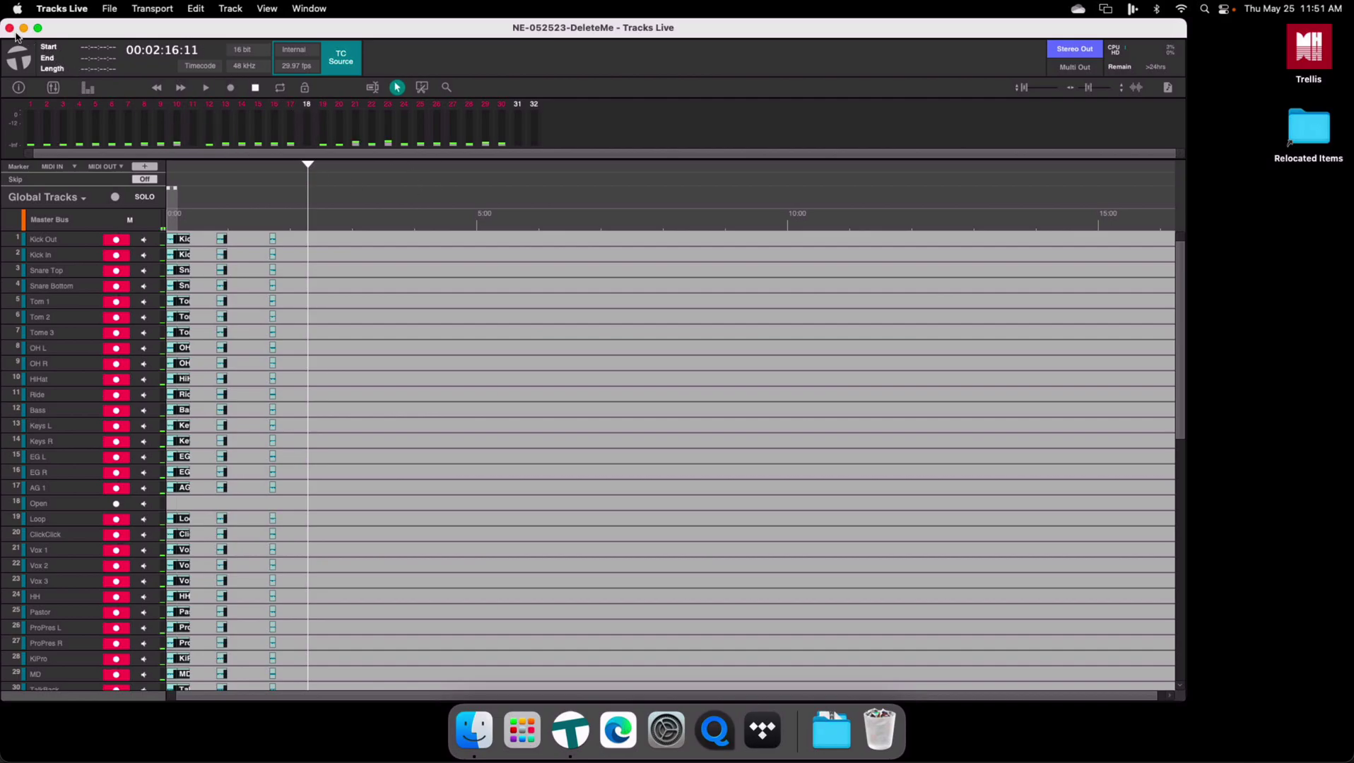
- Quit Tracks Live from the application menu with the NE-052523-DeleteMe session open
left_click(53, 9)
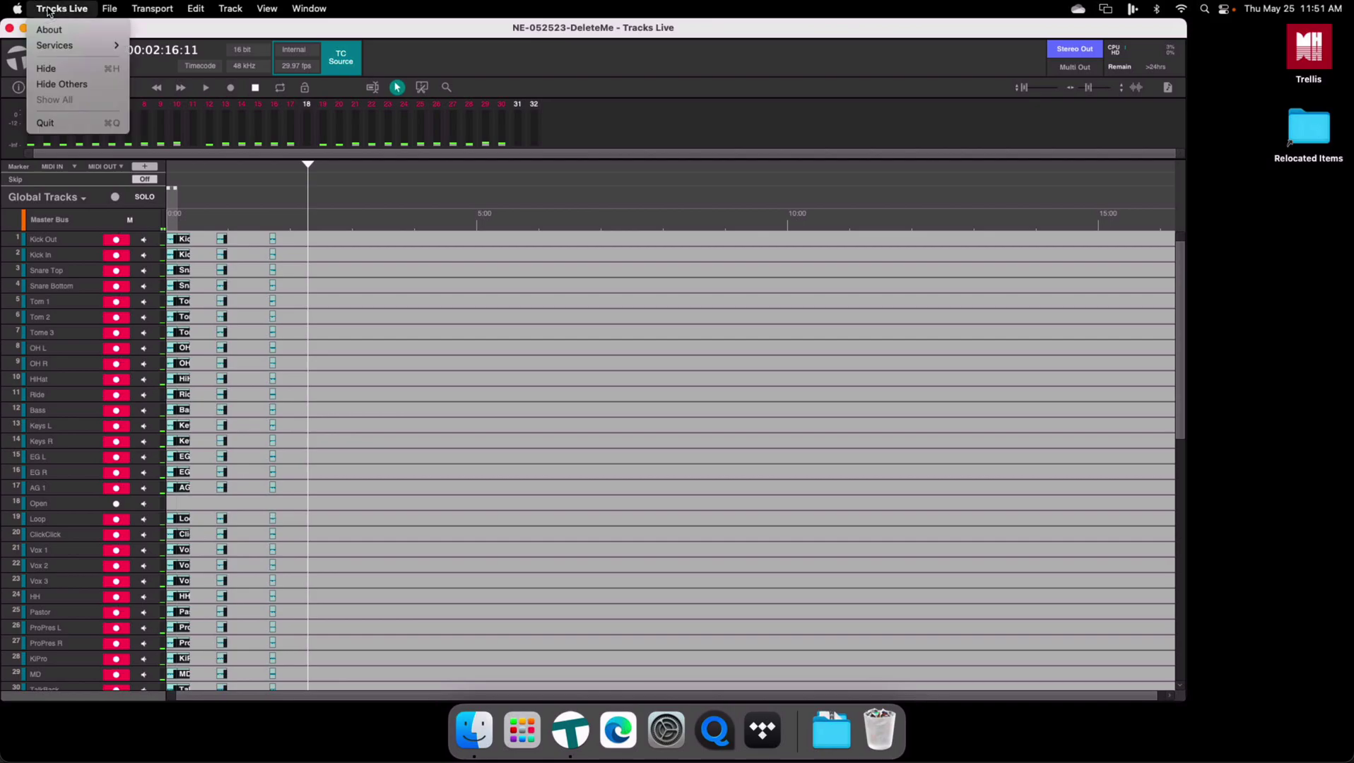
left_click(46, 124)
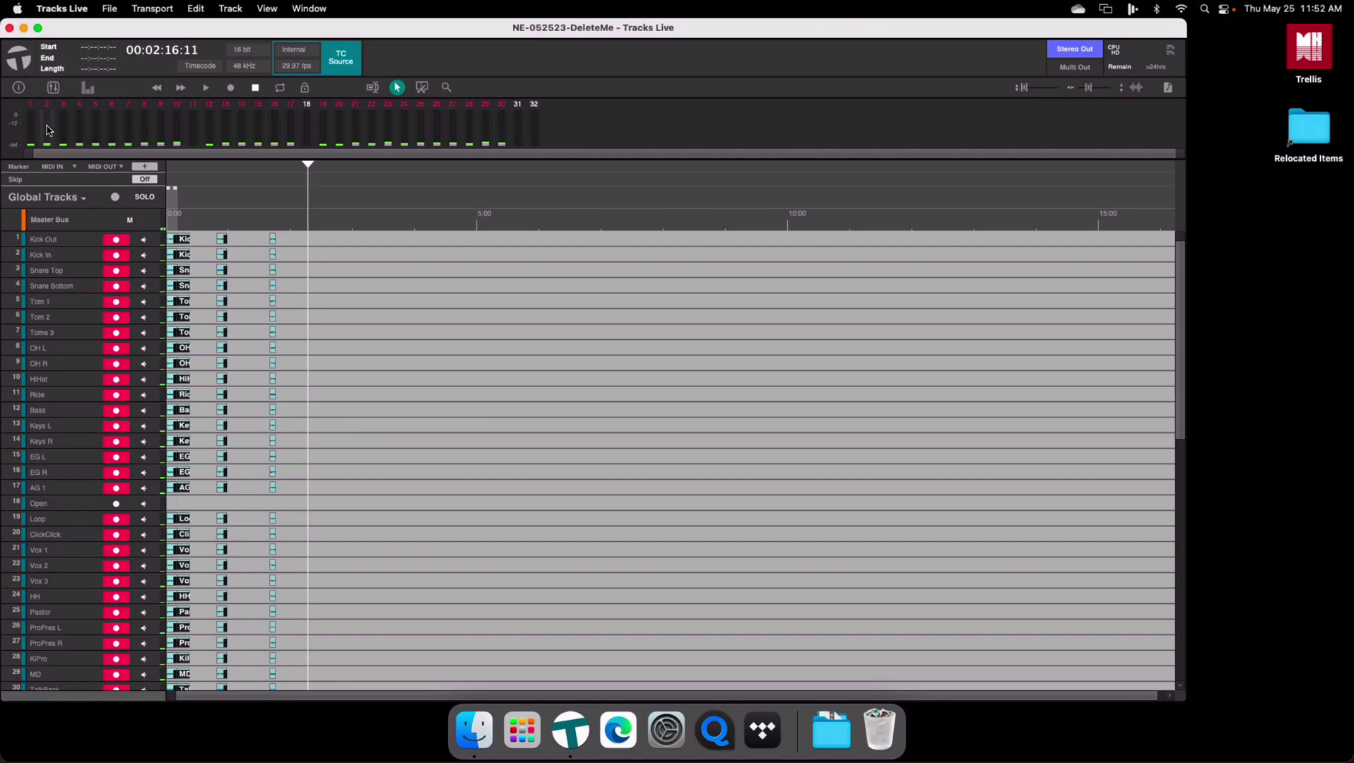